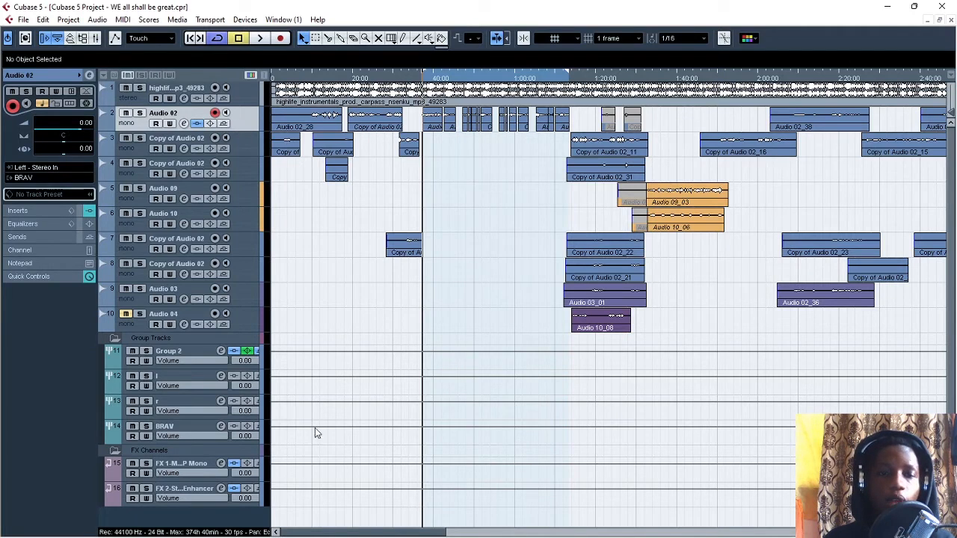
Step: Open the channel settings of the BRAV group track that Audio 02 is routed to
click(203, 426)
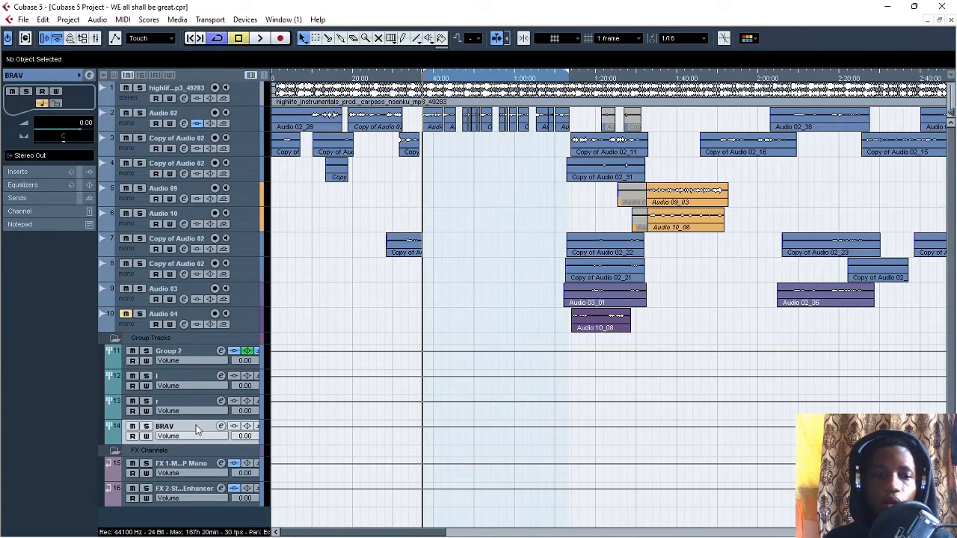
click(235, 112)
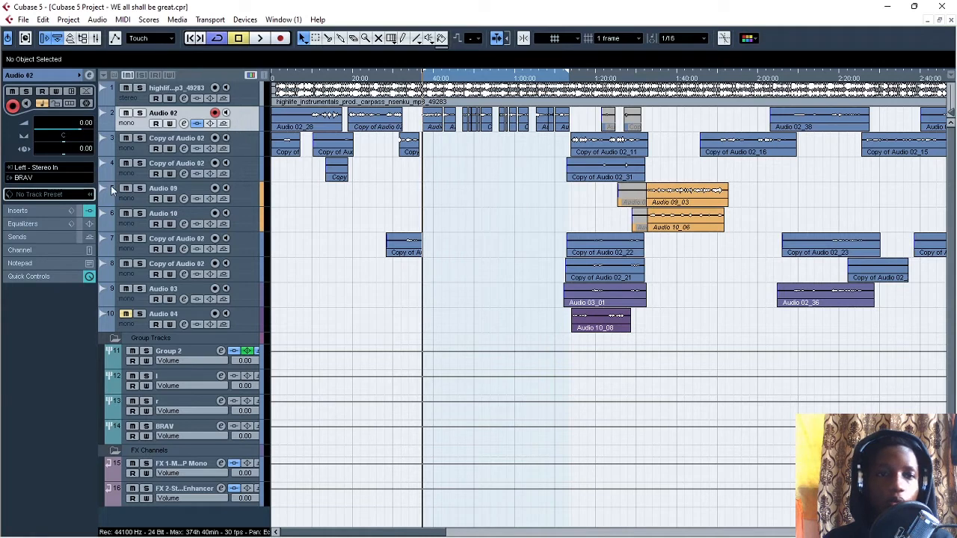
click(188, 428)
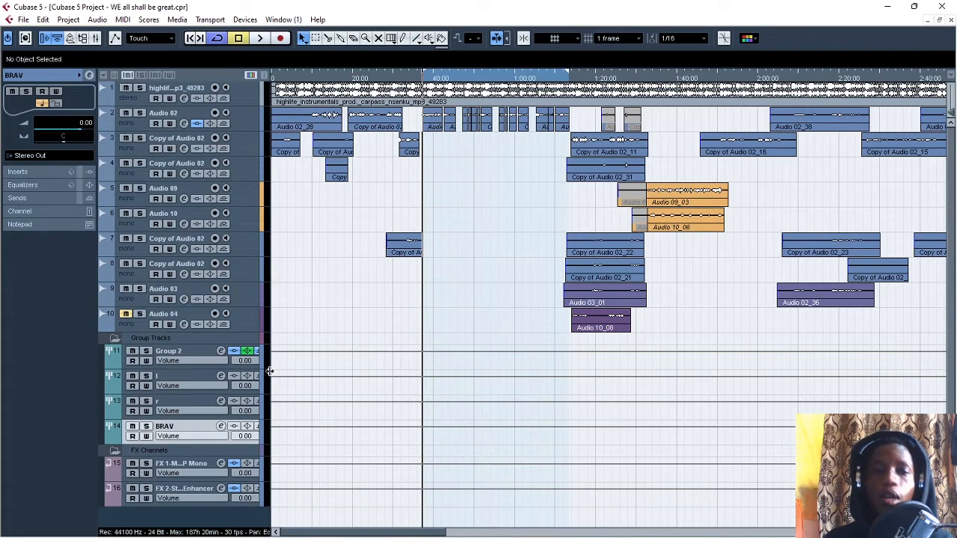
click(221, 426)
drag(491, 103, 417, 165)
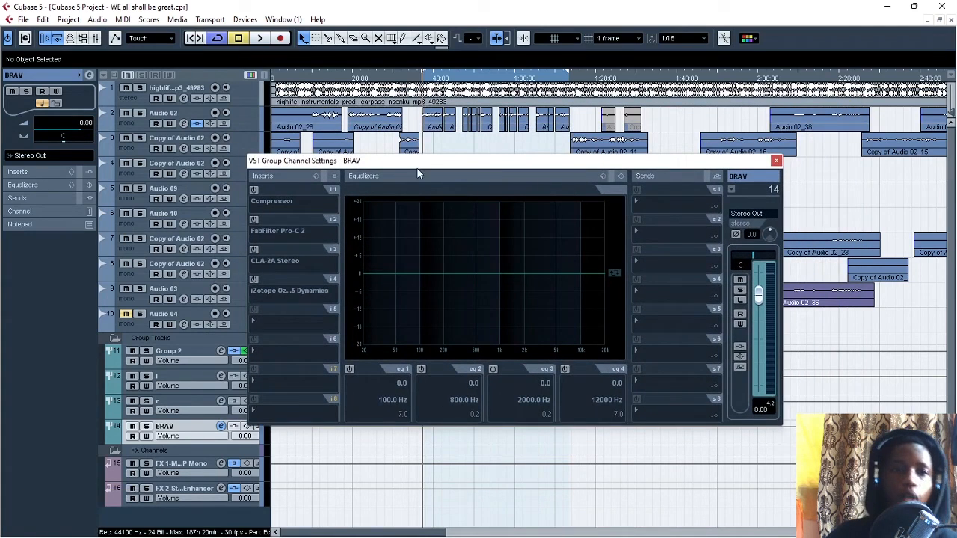
drag(435, 166, 452, 151)
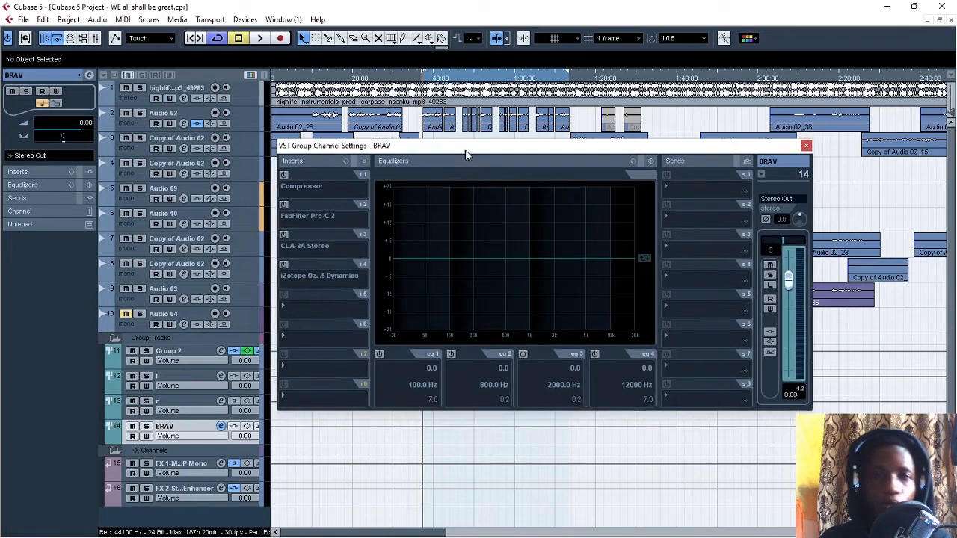
drag(452, 148, 459, 160)
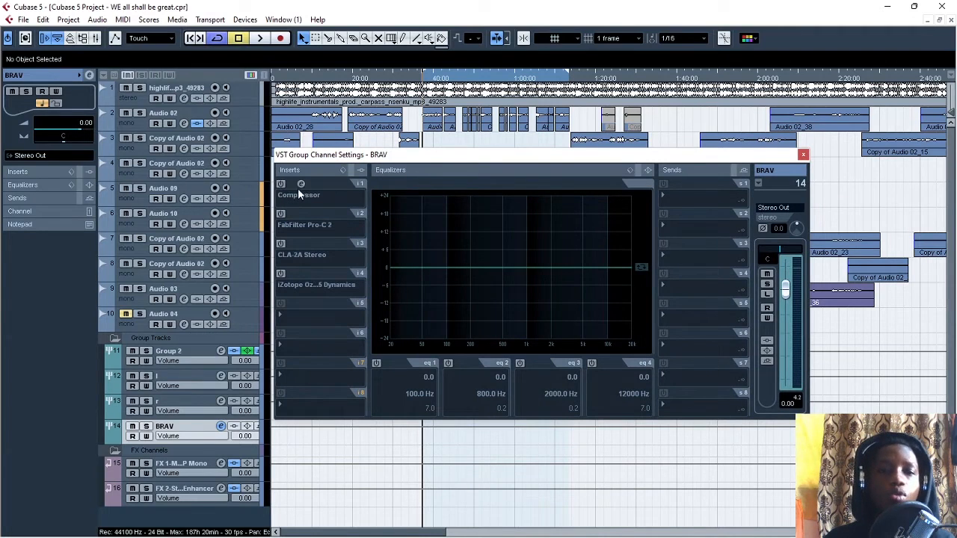
drag(444, 154, 452, 168)
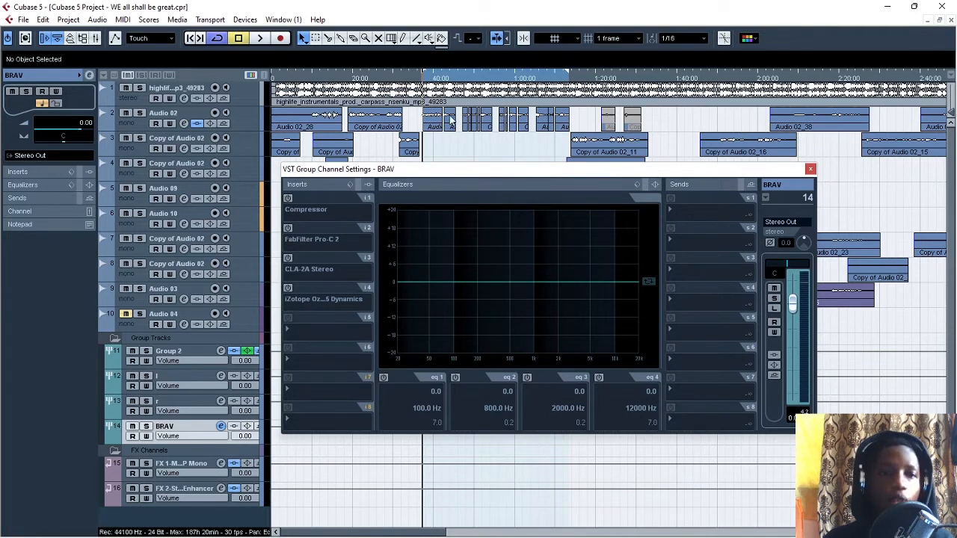
drag(548, 135, 544, 127)
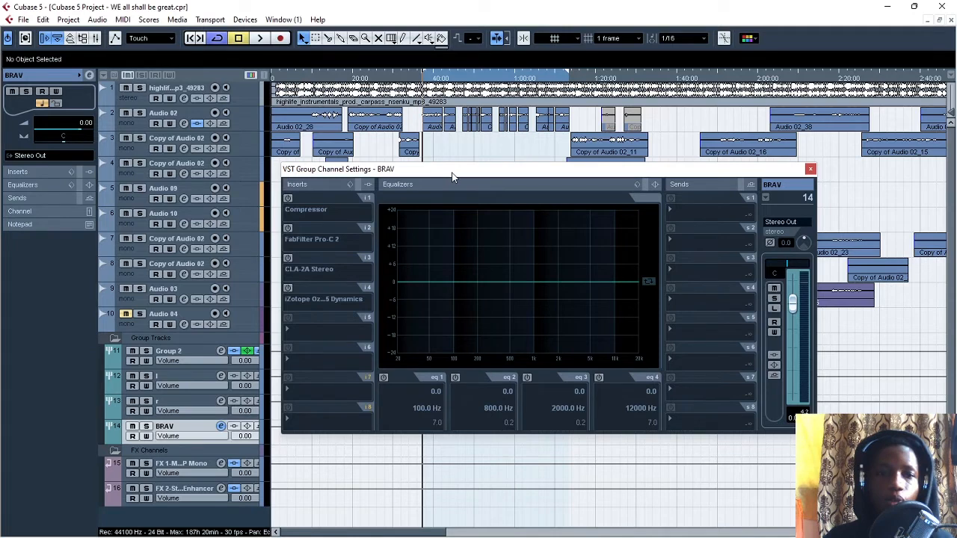
Step: Play the looped Audio 02 section with the BRAV group's inserts bypassed, and stop playback
click(259, 38)
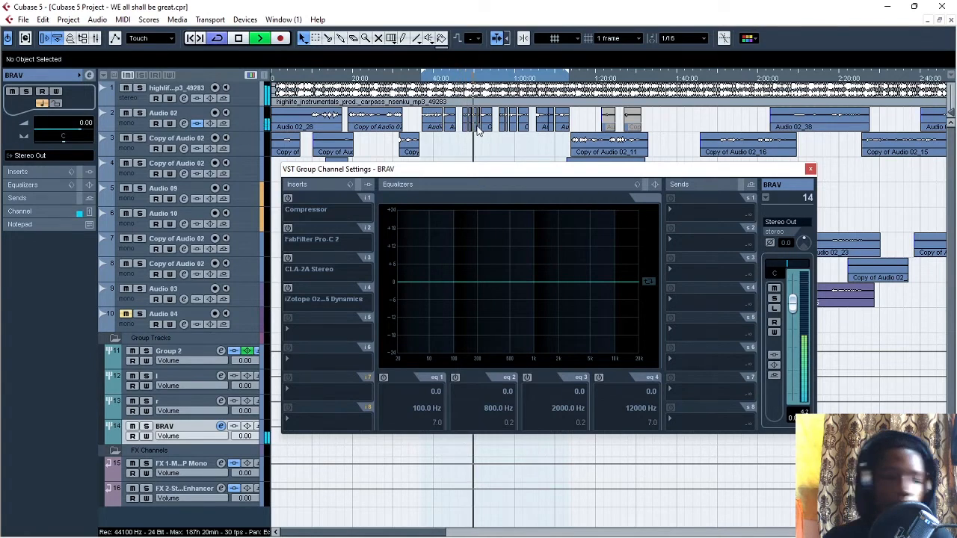
key(space)
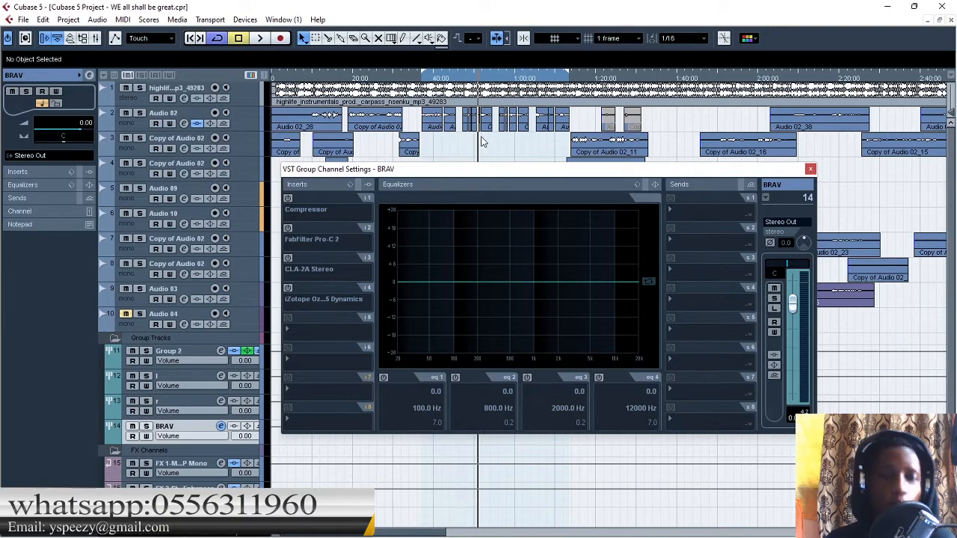
drag(471, 172, 475, 151)
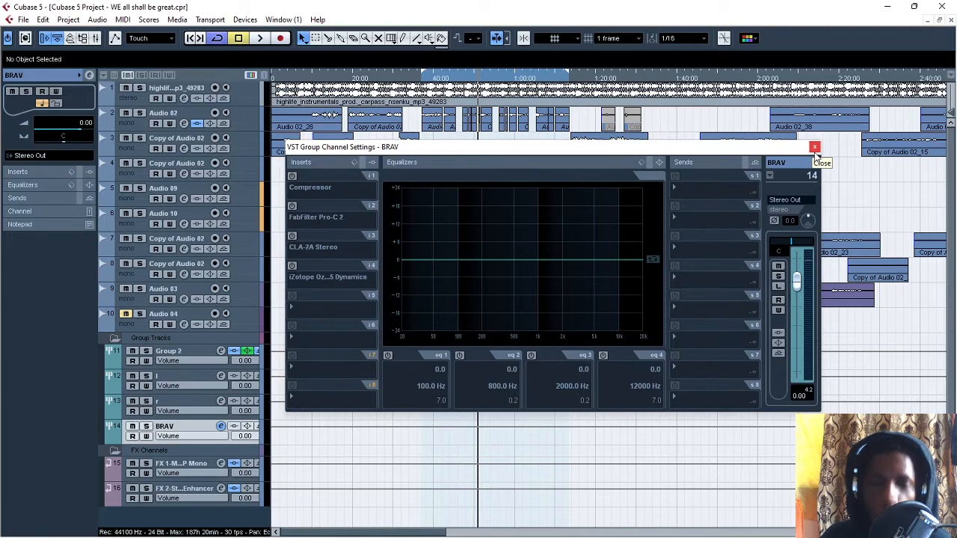
Step: Activate the Compressor in the BRAV group's first insert slot, check its editor and close it
click(292, 175)
drag(365, 148, 335, 107)
click(336, 184)
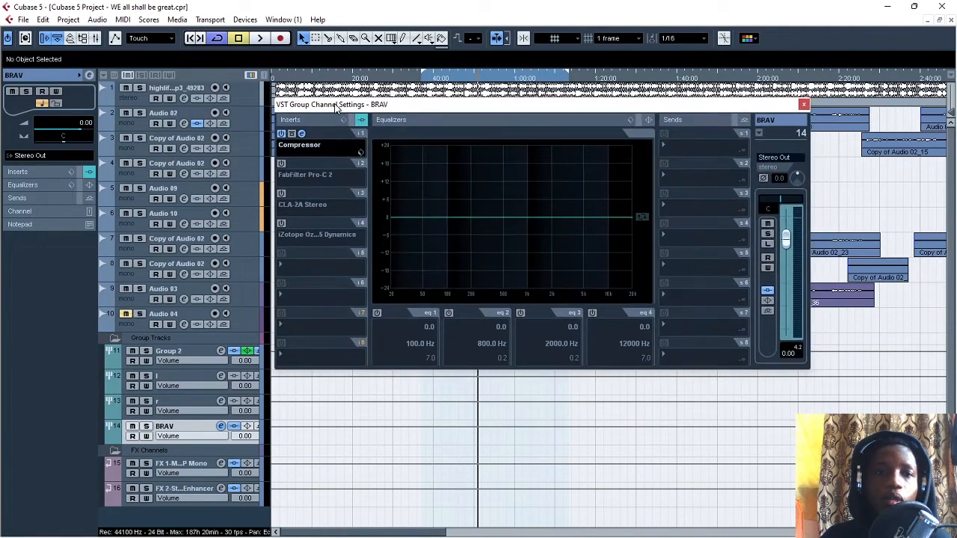
click(302, 134)
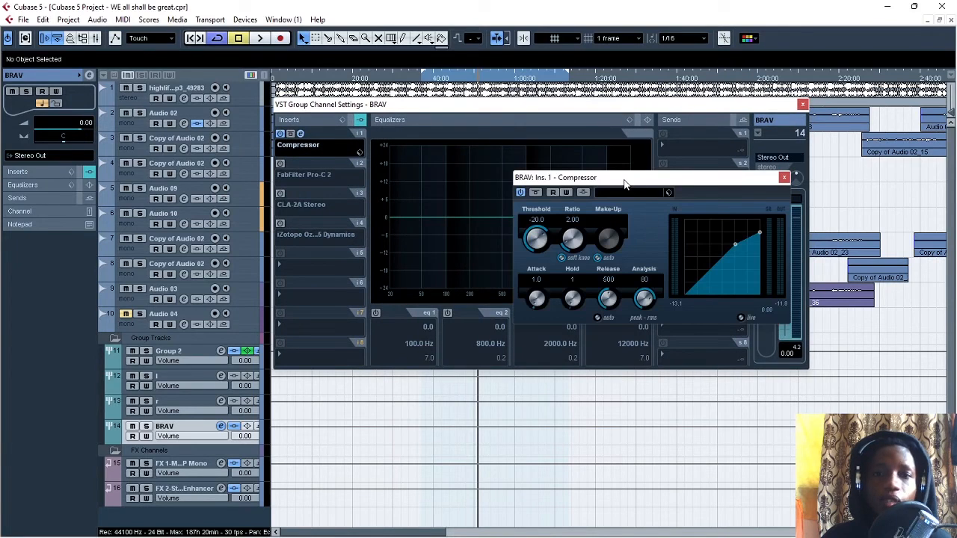
drag(624, 182, 589, 187)
click(747, 183)
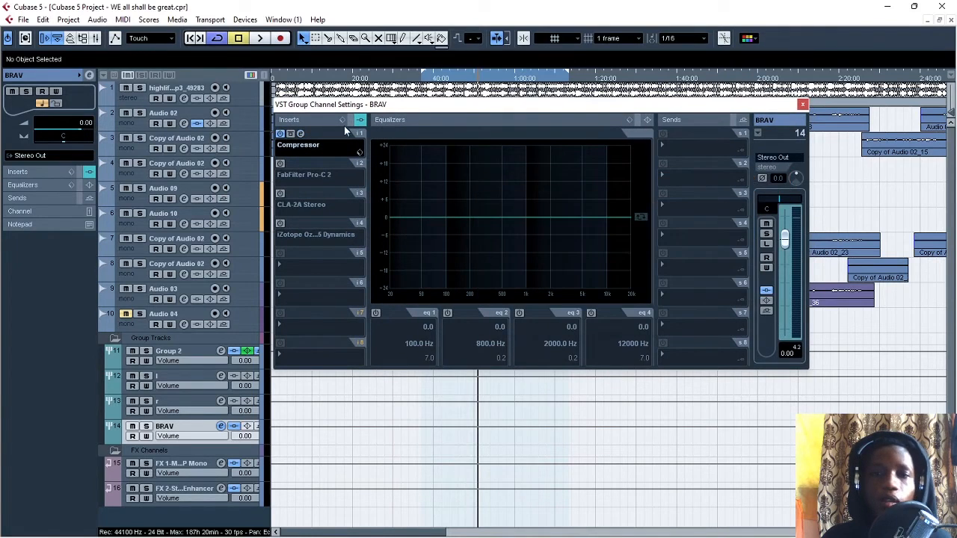
Step: Load a fresh Dynamics Compressor into the BRAV group's first insert slot and close the channel settings, leaving the compressor editor open
click(312, 144)
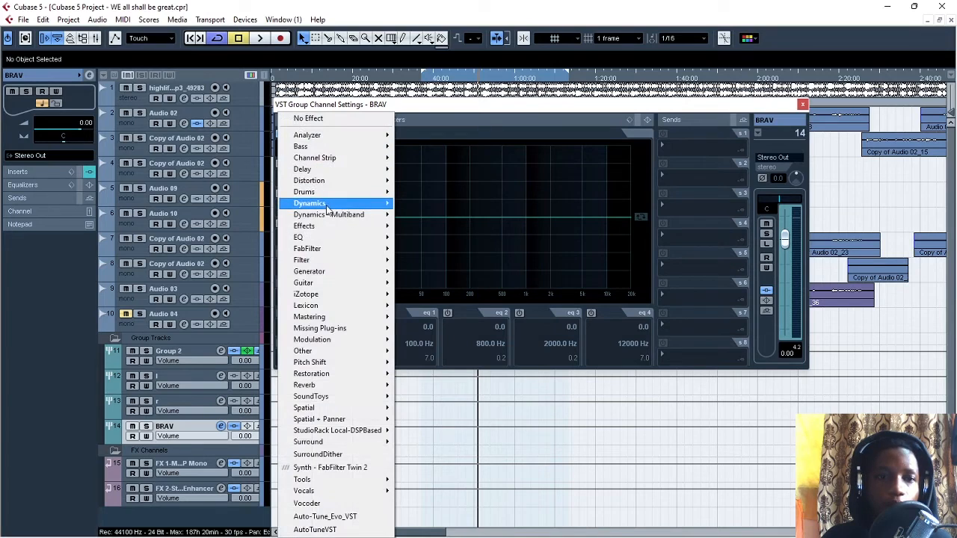
mouse_move(329, 206)
click(442, 242)
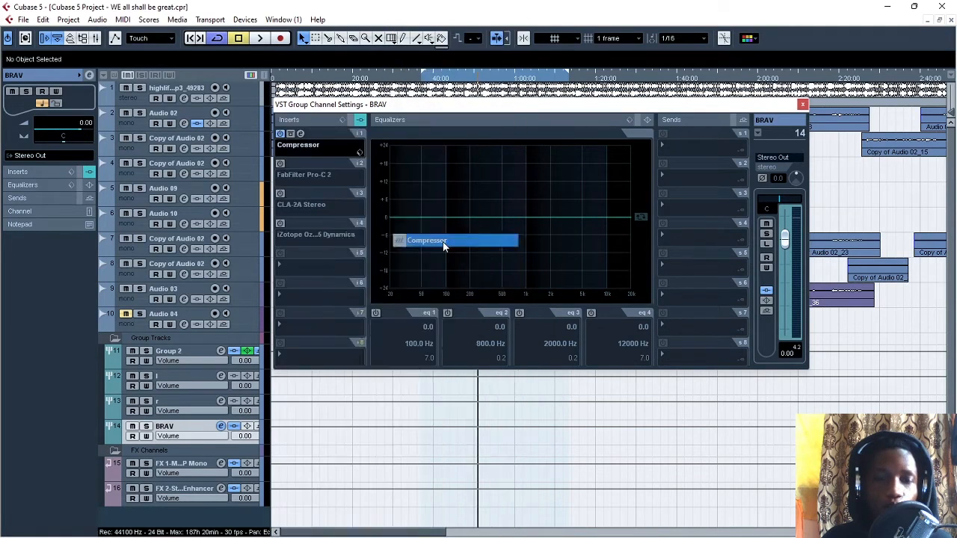
drag(511, 222, 601, 189)
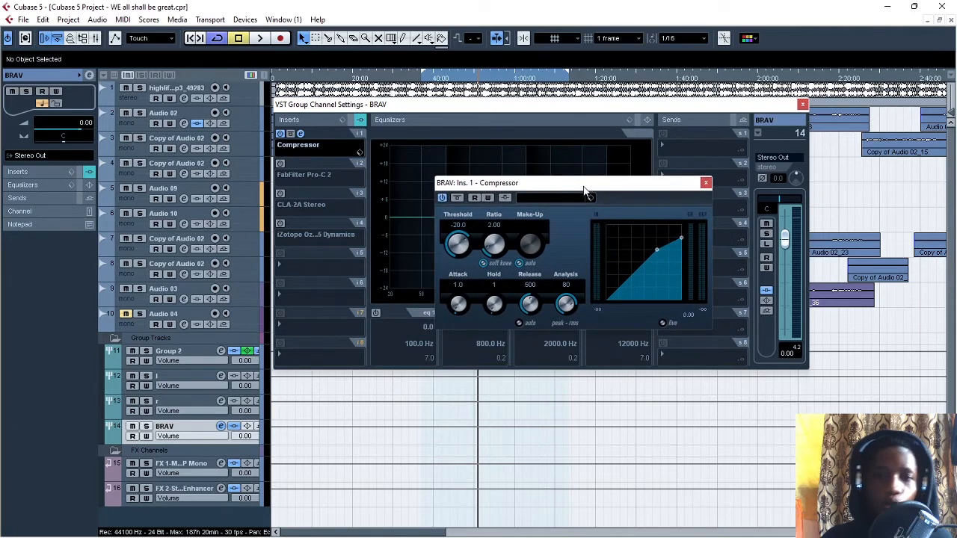
drag(586, 186, 543, 186)
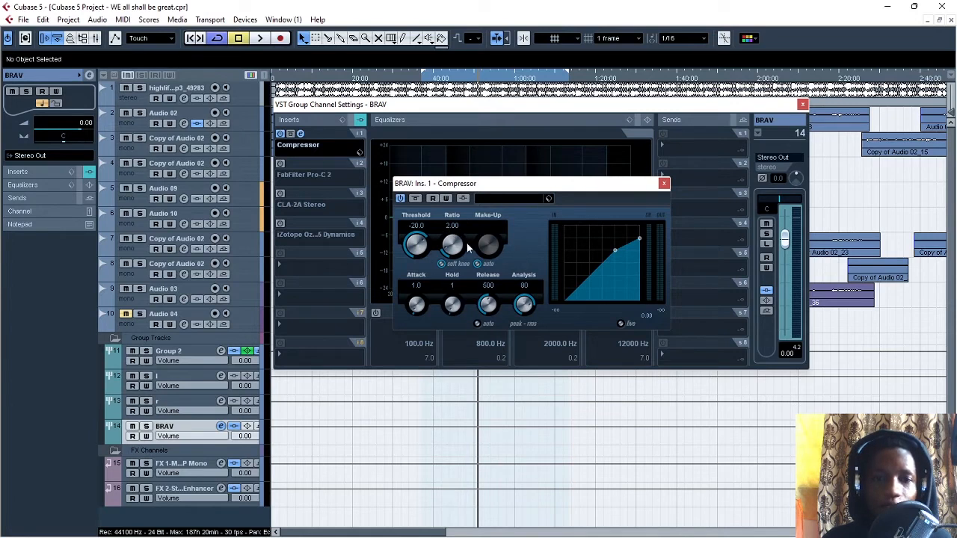
drag(479, 183, 452, 157)
click(781, 142)
click(802, 104)
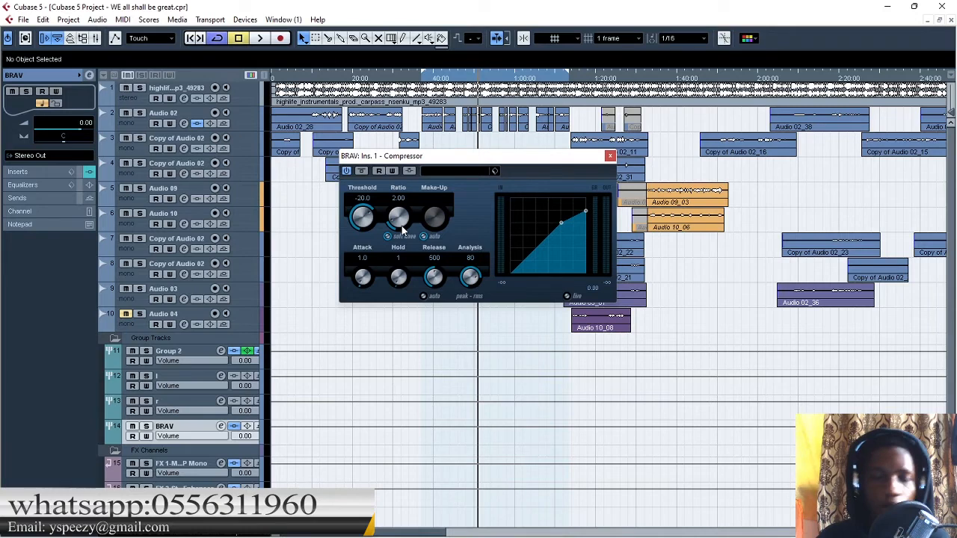
Step: Set the BRAV compressor's ratio to 2.18, attack to 0.1 and hold to 0
mouse_move(402, 225)
mouse_down()
mouse_move(398, 209)
mouse_move(400, 219)
mouse_up()
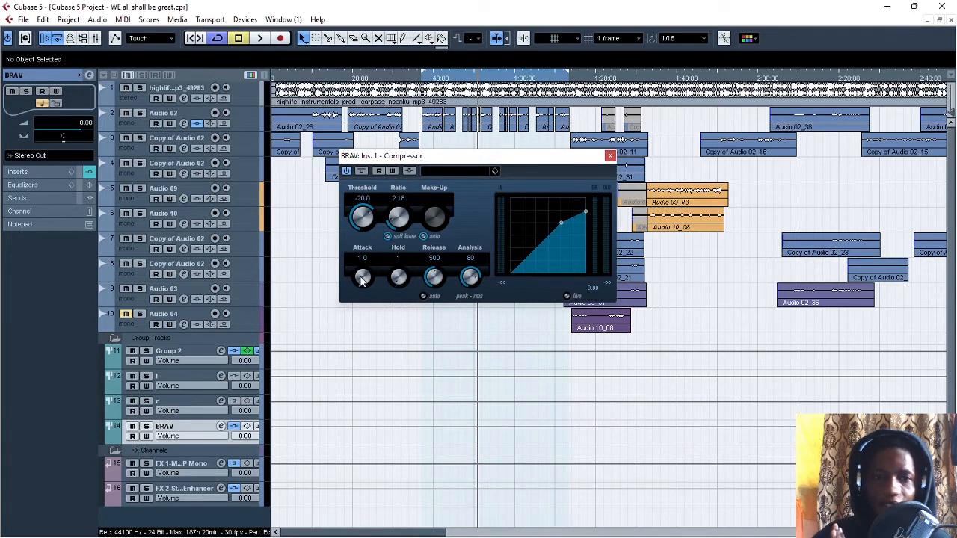
drag(362, 277, 389, 326)
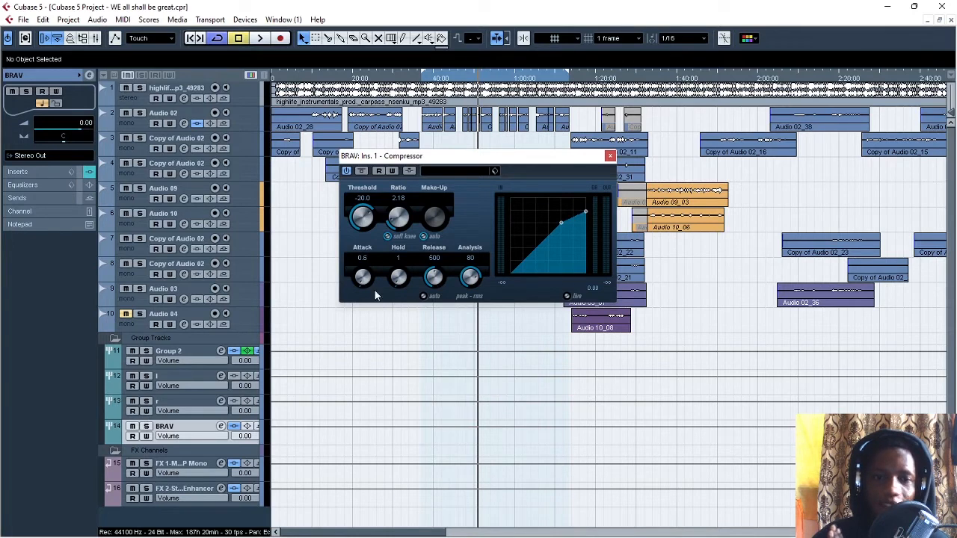
drag(362, 278, 328, 205)
drag(362, 283, 351, 254)
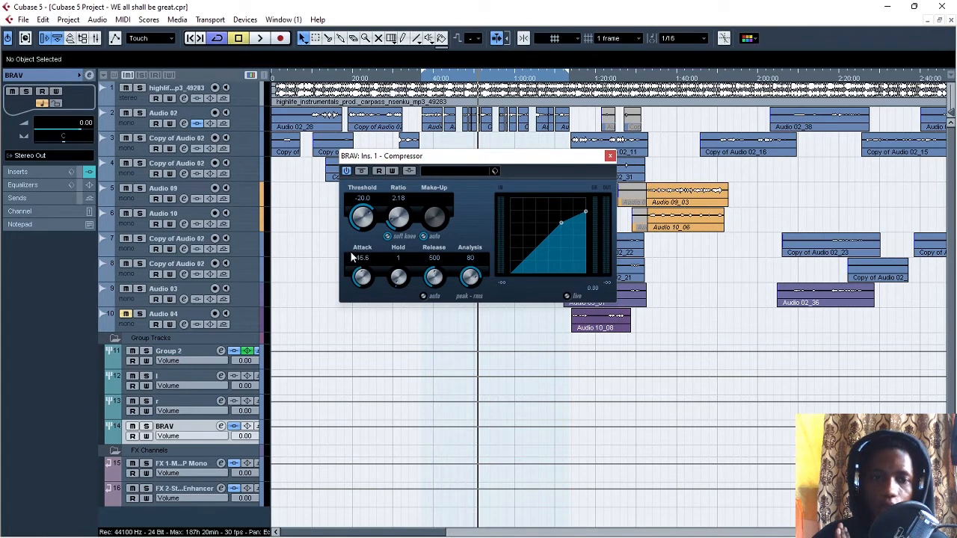
drag(365, 286, 358, 256)
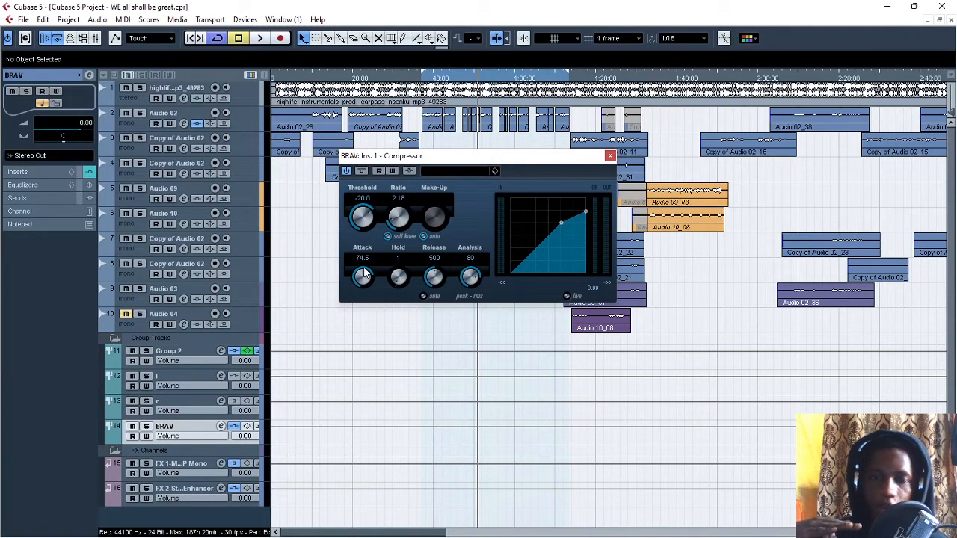
drag(364, 275, 428, 509)
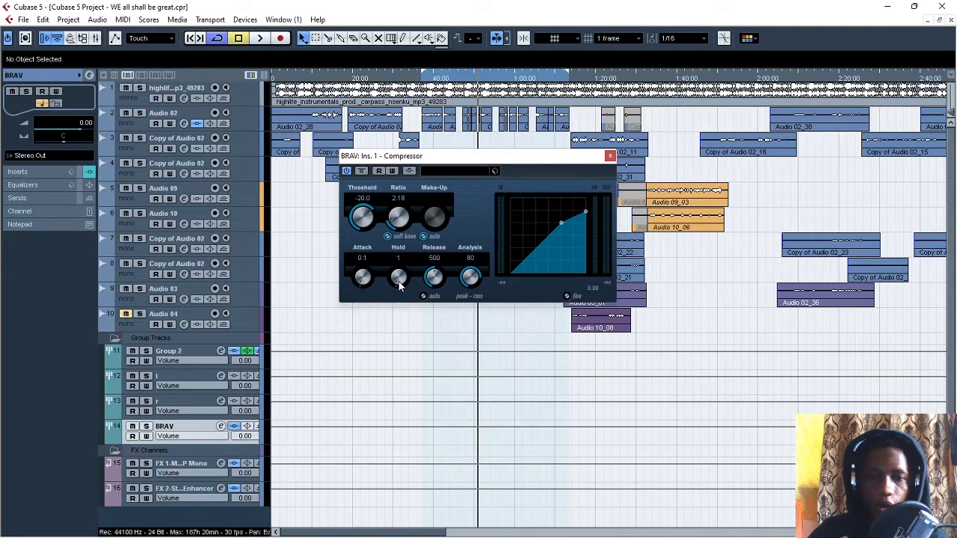
drag(398, 281, 412, 328)
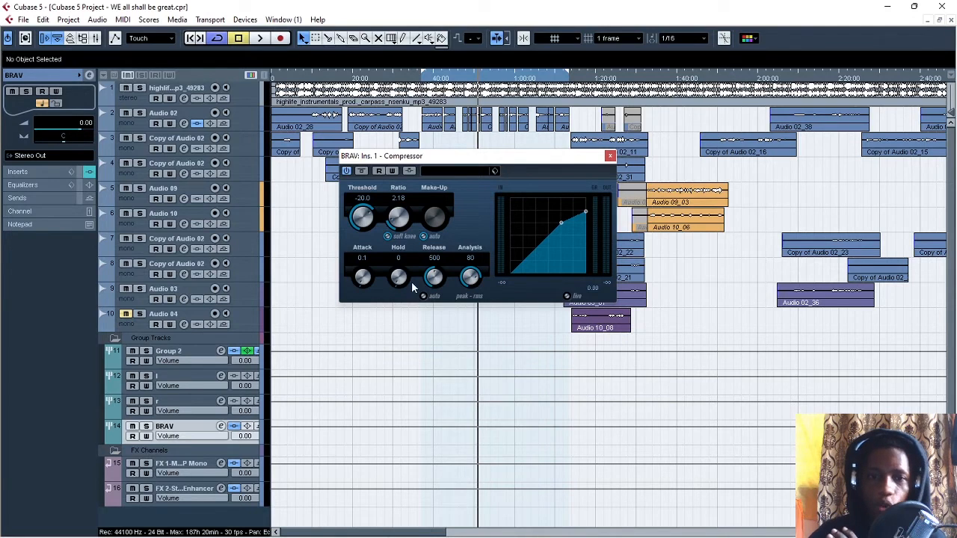
drag(400, 279, 428, 329)
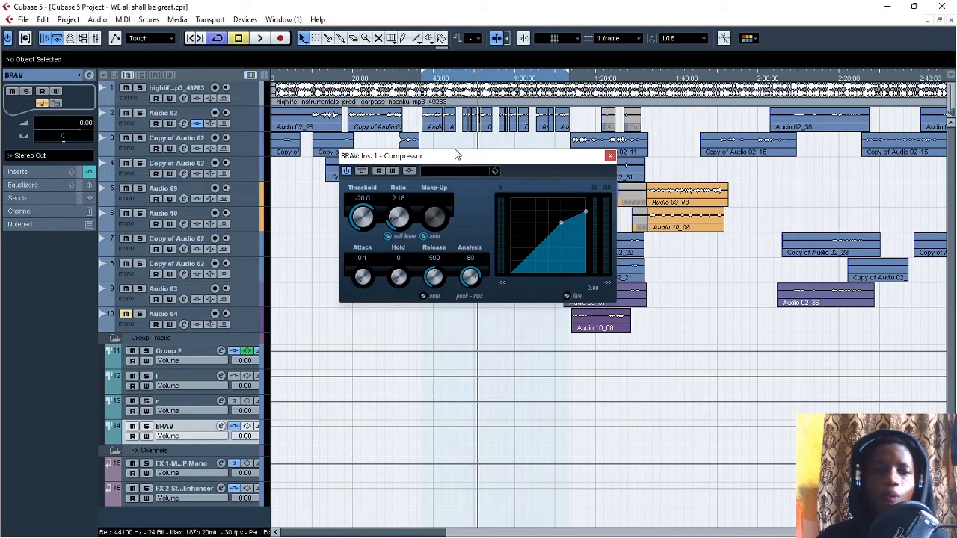
Step: Return the playhead to the start of the loop range and move the compressor editor clear of the Audio 02 clips
click(423, 80)
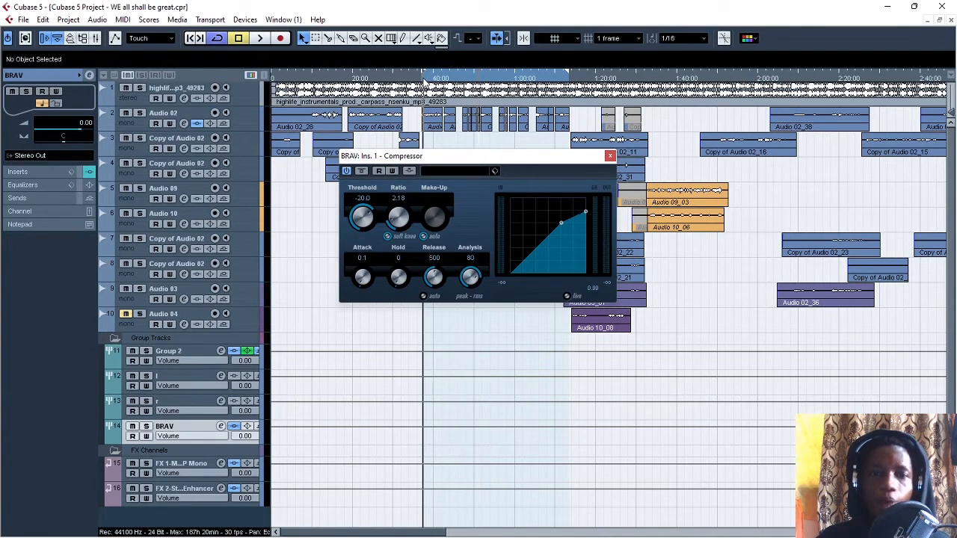
drag(439, 161, 458, 165)
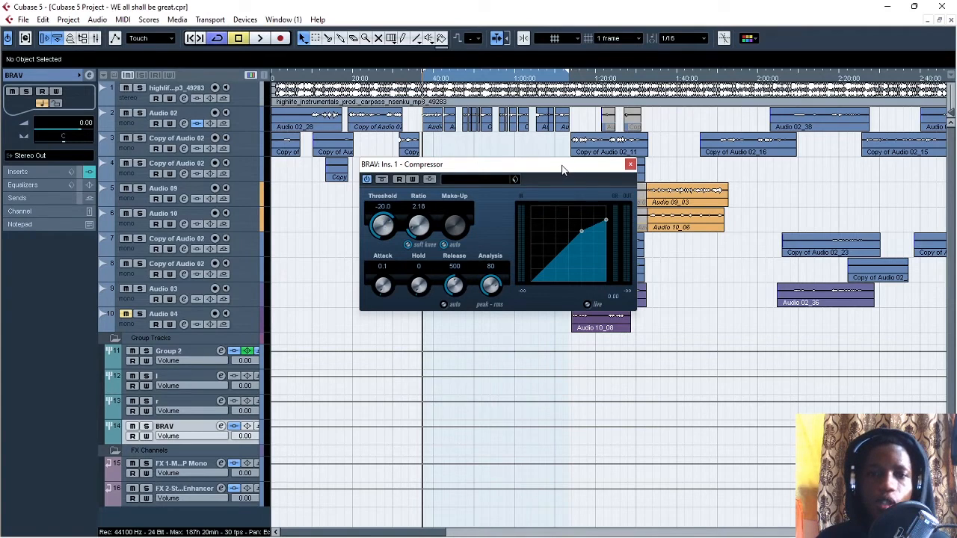
drag(562, 169, 565, 176)
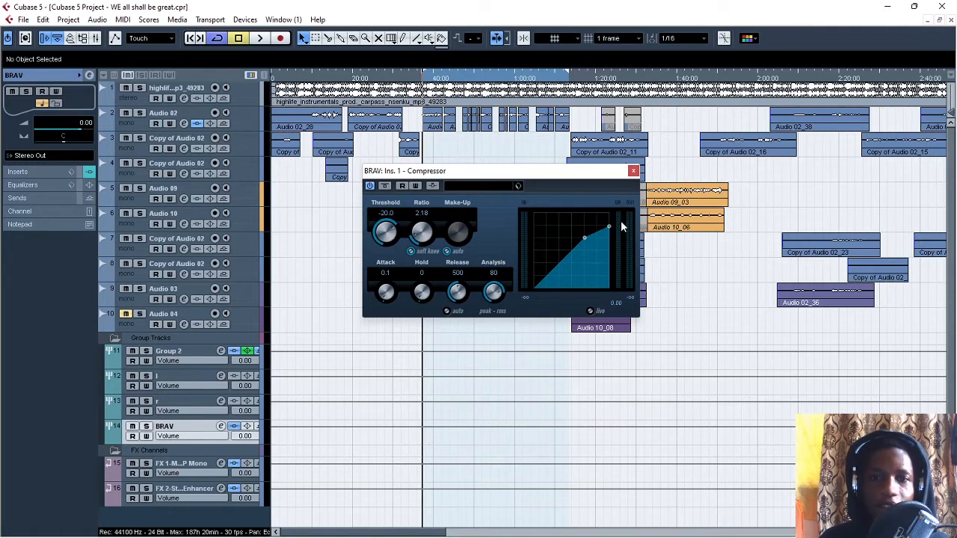
mouse_move(590, 174)
mouse_down()
mouse_move(594, 198)
mouse_move(581, 183)
mouse_up()
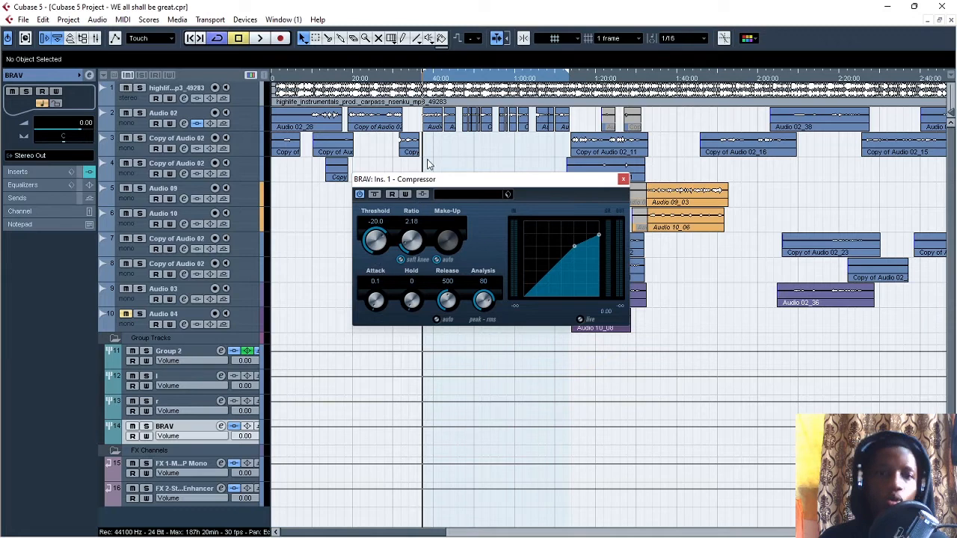
Step: Adjust the BRAV compressor's threshold to -12.5 while playing the looped section
scroll(375, 240, down, 2)
key(space)
drag(376, 237, 378, 262)
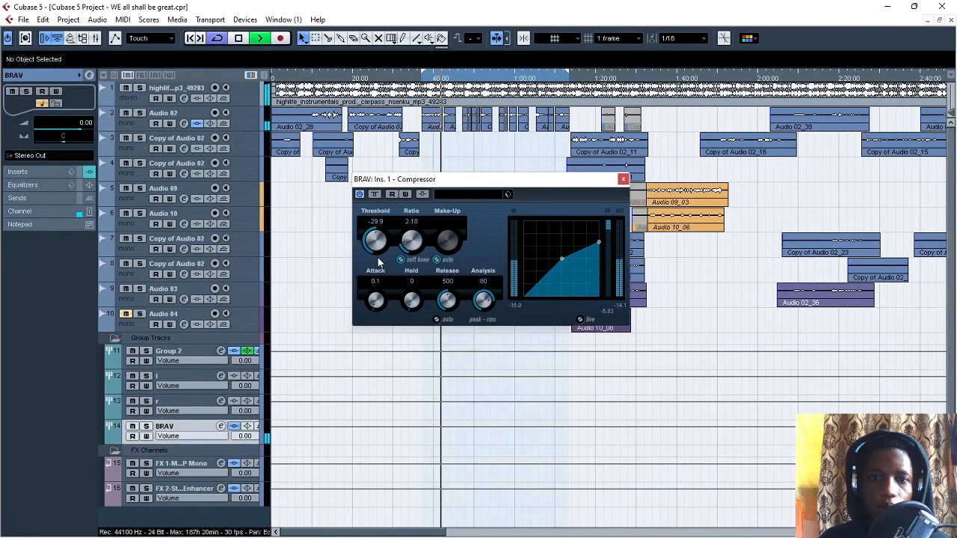
key(space)
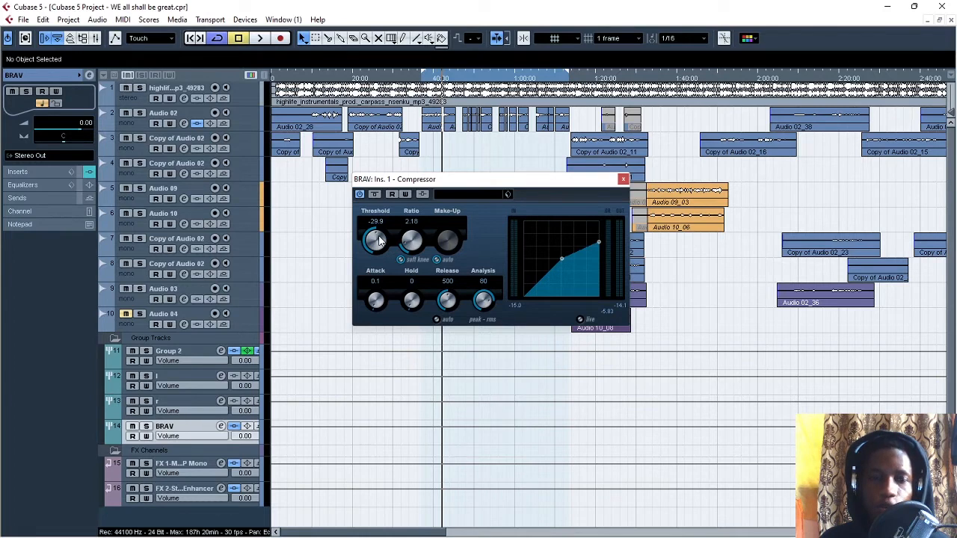
drag(379, 239, 393, 237)
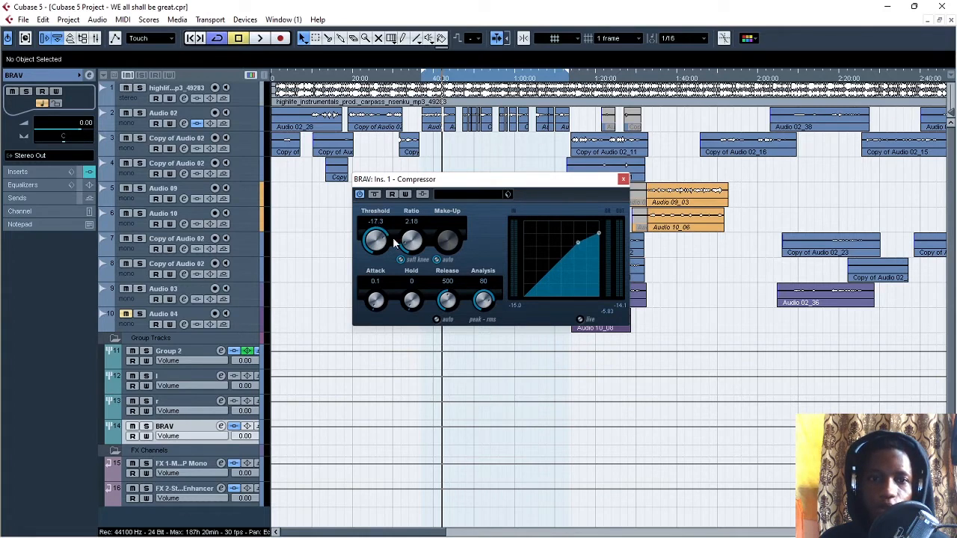
key(space)
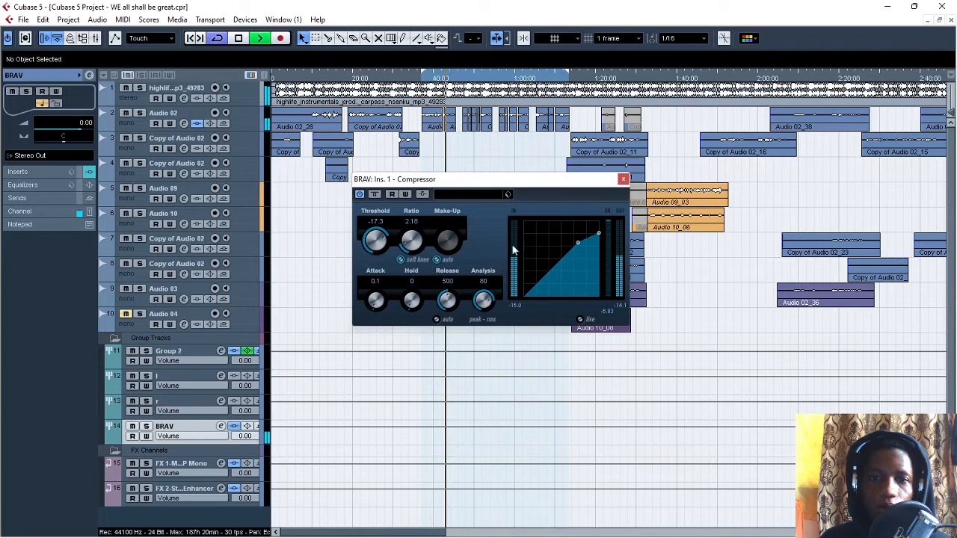
drag(375, 245, 385, 239)
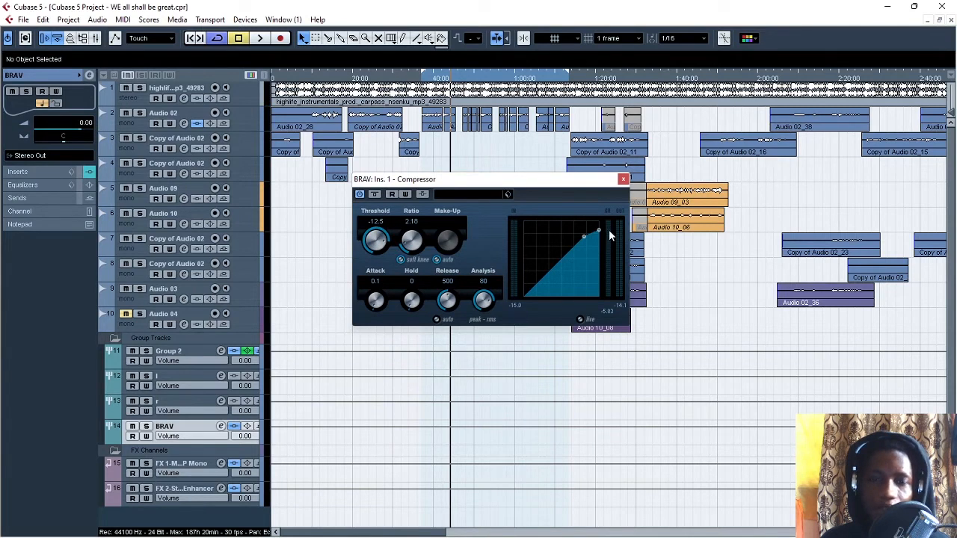
Step: Lower the BRAV compressor's threshold to -32.9 while playing the looped section, and stop playback
scroll(376, 238, down, 2)
key(space)
drag(375, 236, 387, 280)
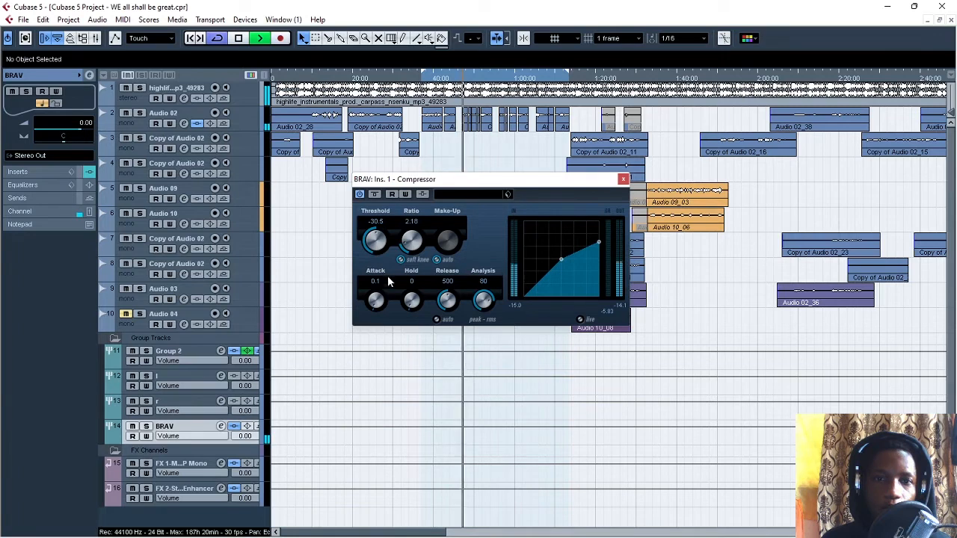
drag(376, 242, 376, 249)
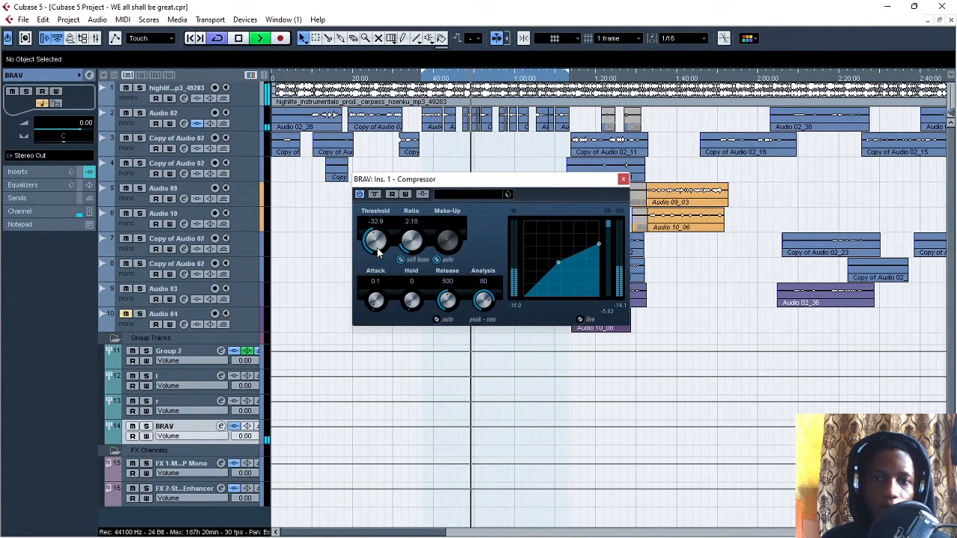
key(space)
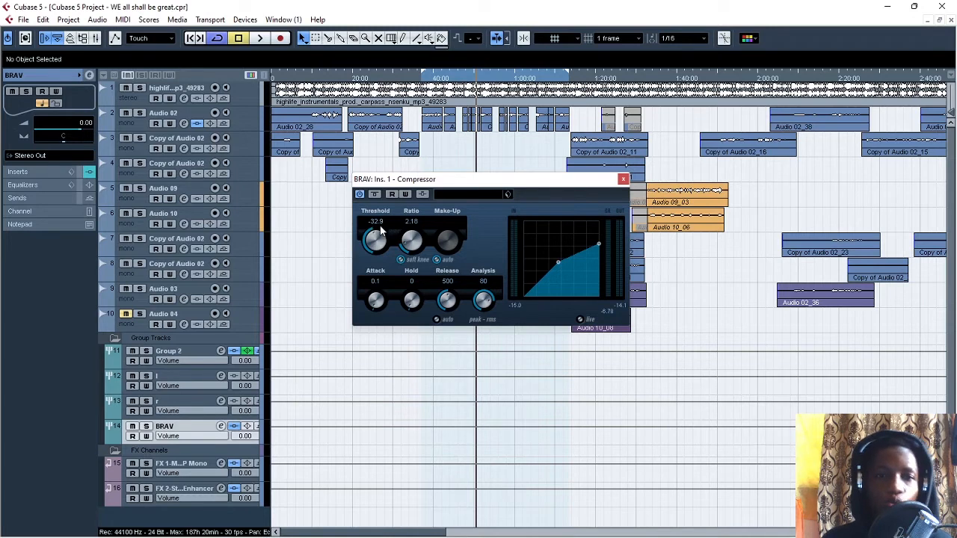
Step: Set the BRAV compressor's ratio to 2.00 and reposition the compressor editor over the track area
drag(410, 243, 410, 243)
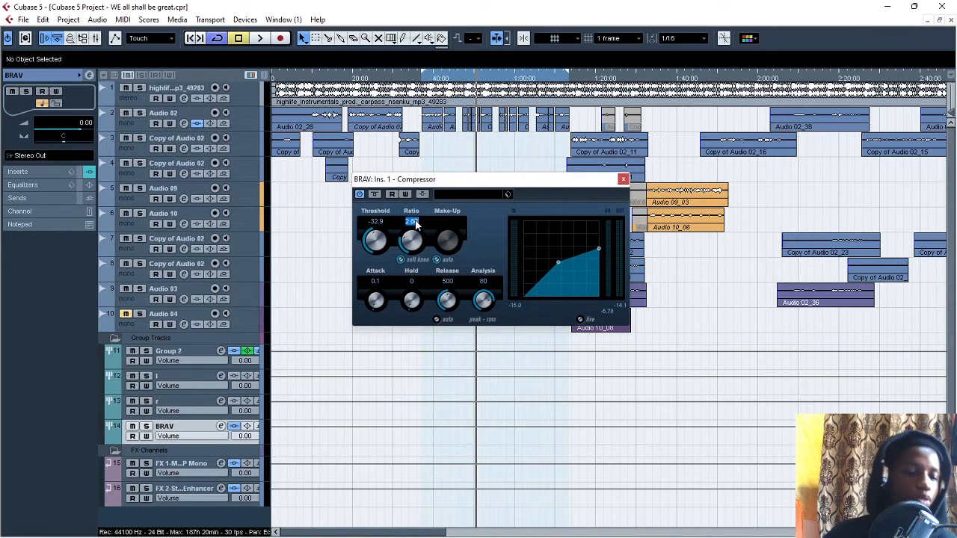
text(2)
key(Return)
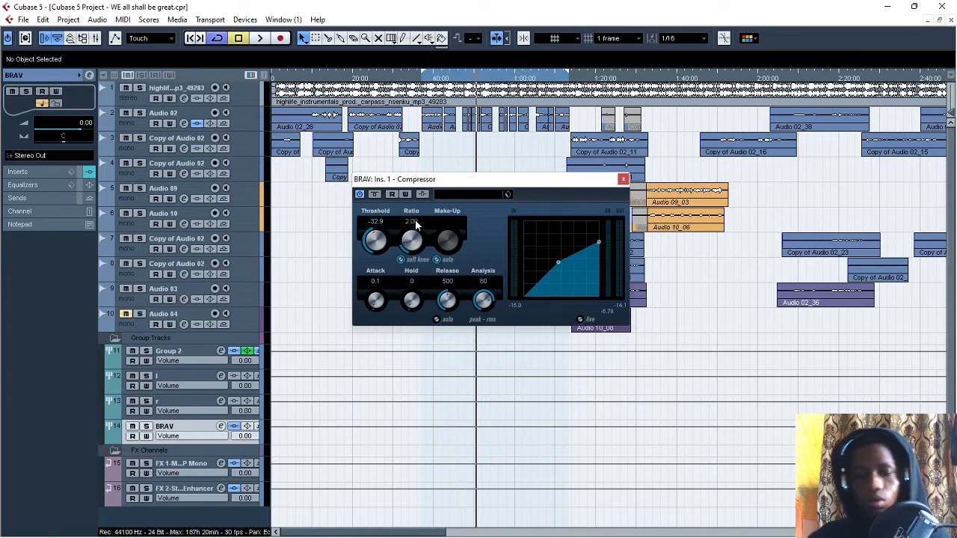
drag(442, 182, 440, 176)
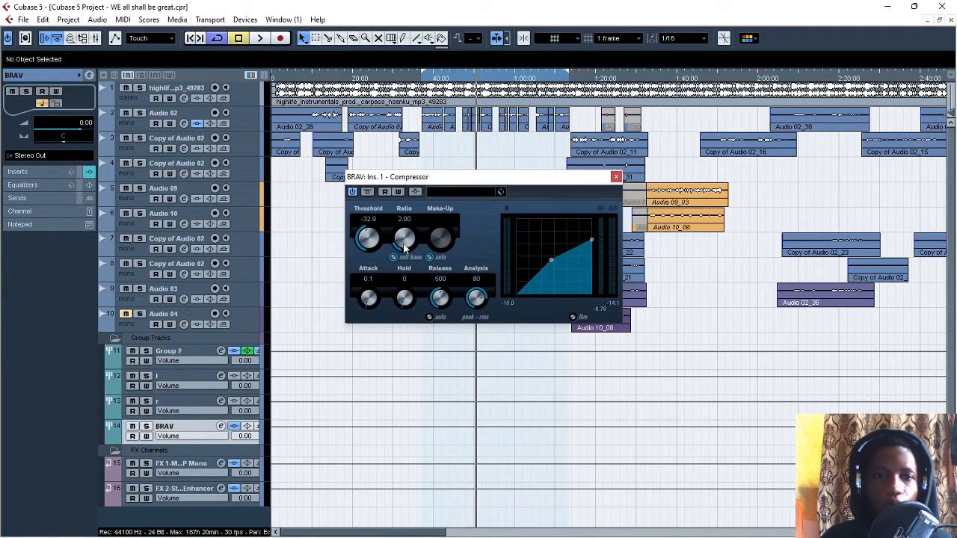
drag(483, 178, 486, 198)
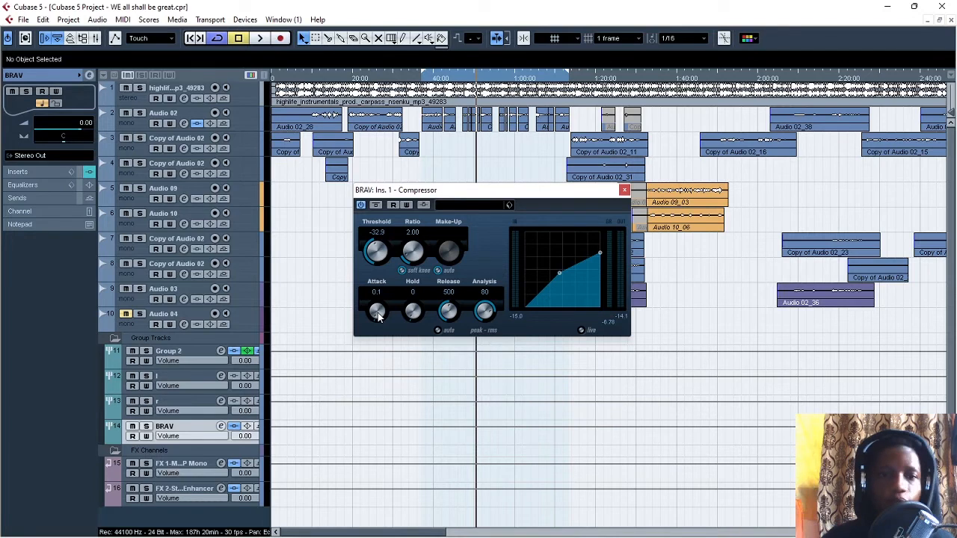
Step: Play from the loop start, set the BRAV compressor's attack to 37.6 and audition the change
click(422, 78)
key(space)
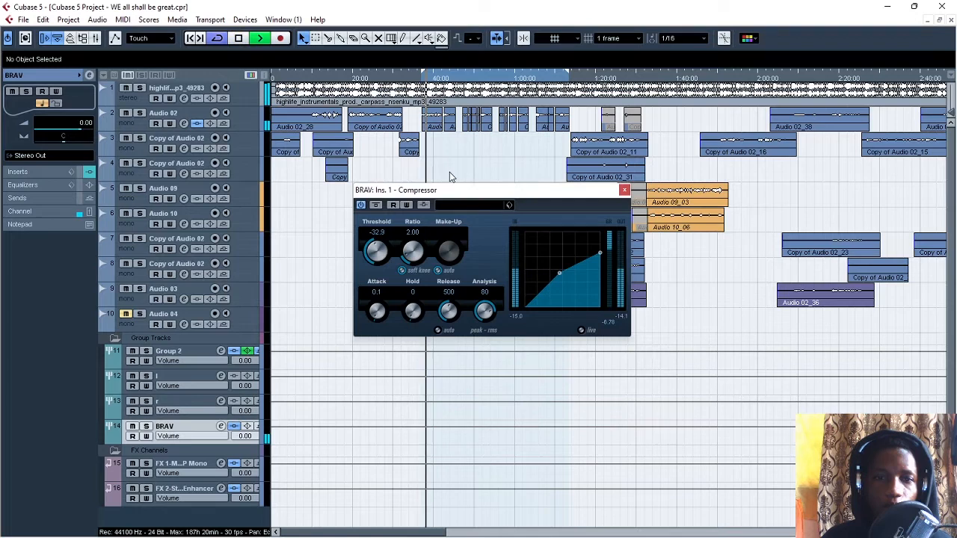
key(space)
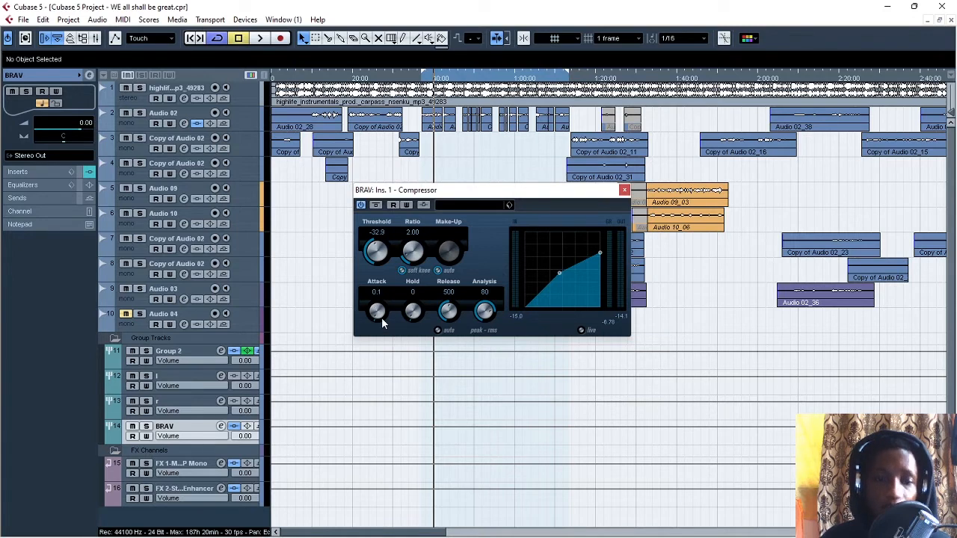
drag(385, 319, 400, 347)
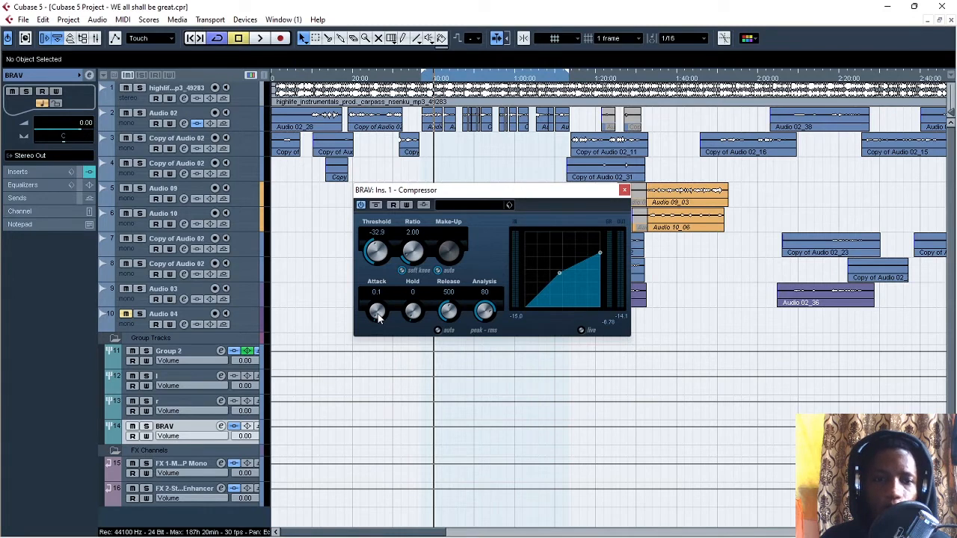
drag(377, 314, 366, 282)
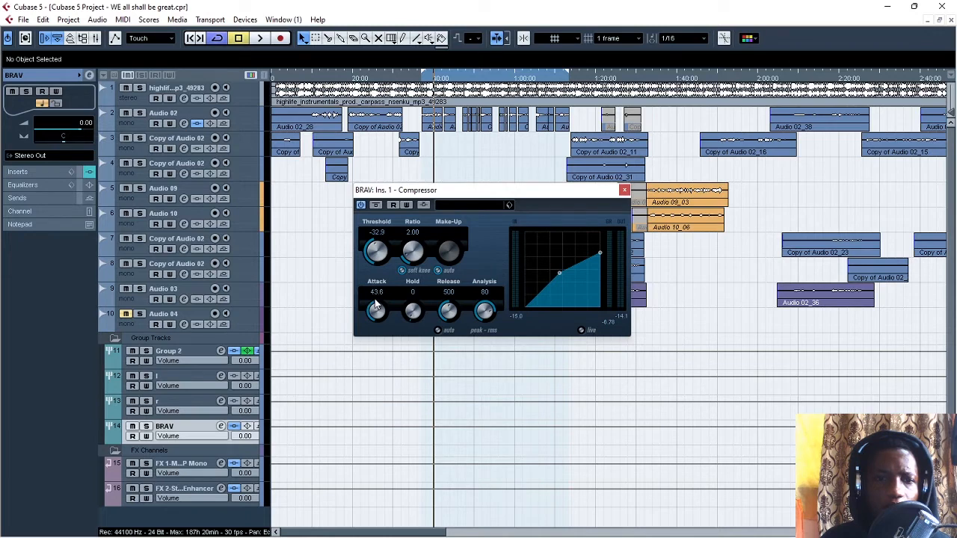
drag(377, 305, 377, 314)
key(space)
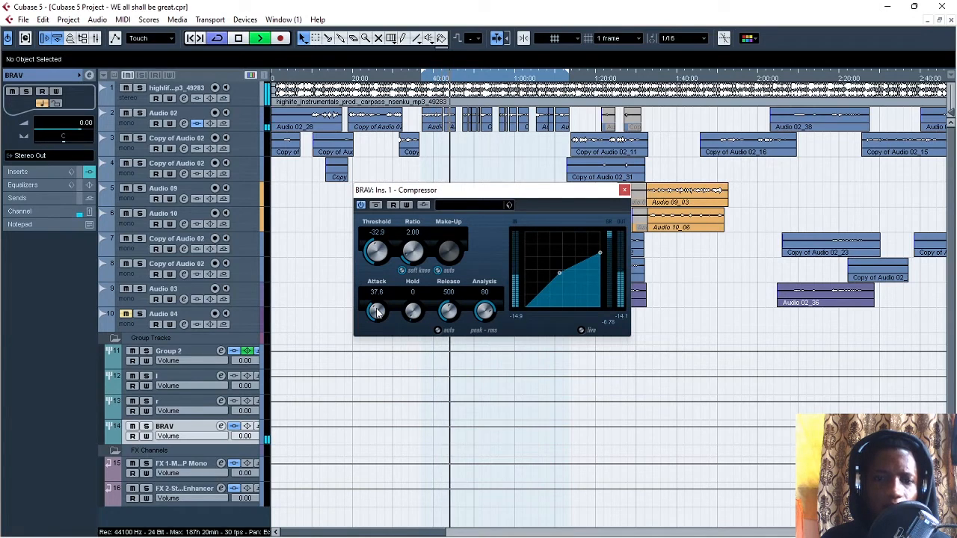
key(space)
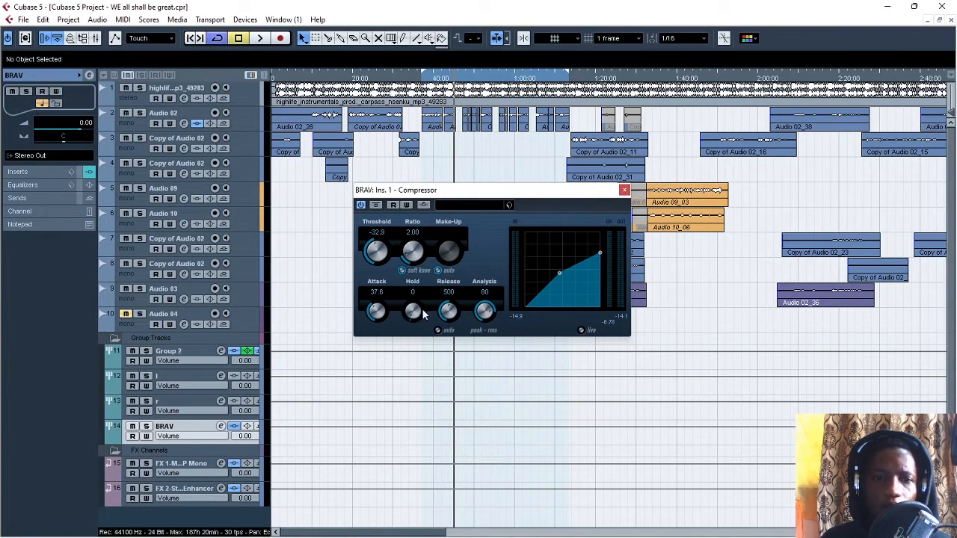
Step: Try progressively longer hold times of 370, 560, 1000 and 1830 on the BRAV compressor while auditioning the loop
drag(415, 313, 405, 283)
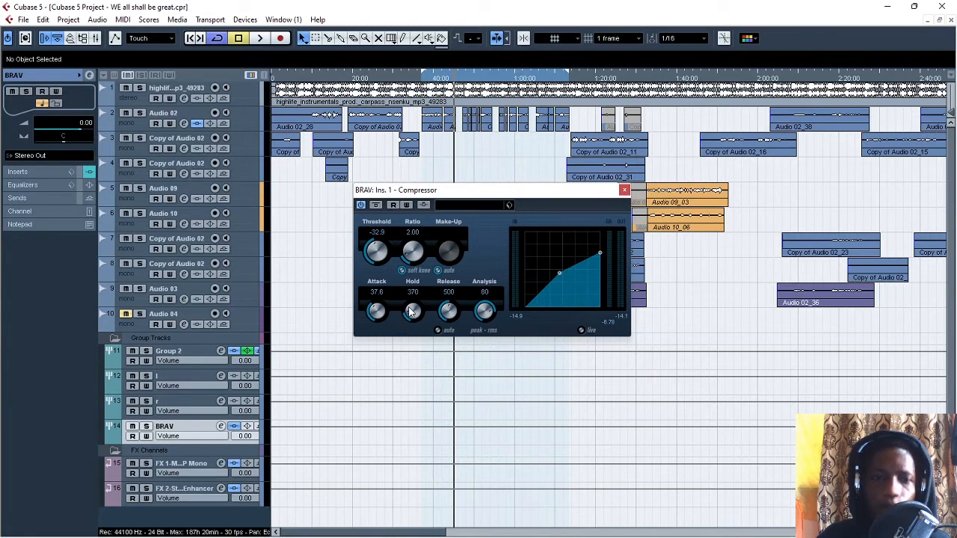
key(space)
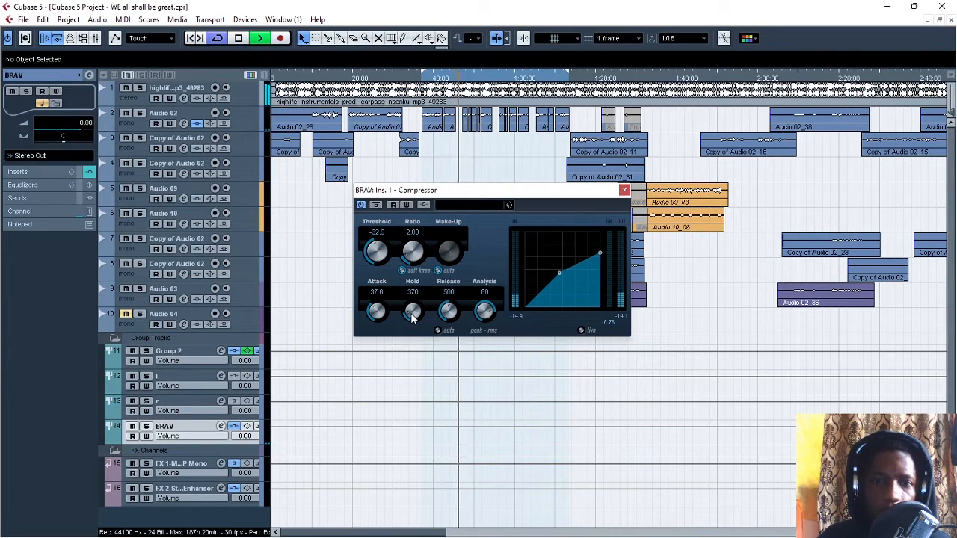
drag(411, 315, 407, 299)
key(space)
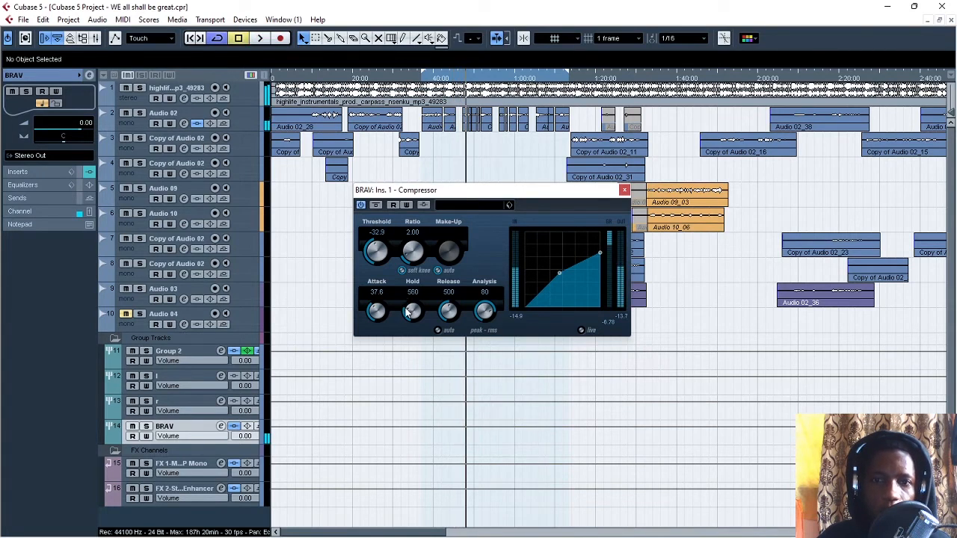
mouse_move(412, 315)
mouse_down()
mouse_move(404, 263)
mouse_move(413, 302)
mouse_up()
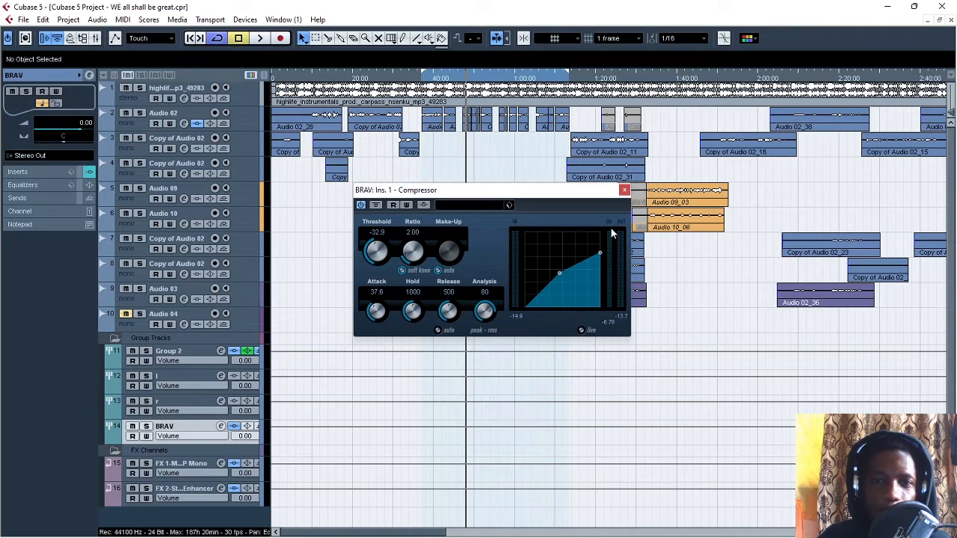
key(space)
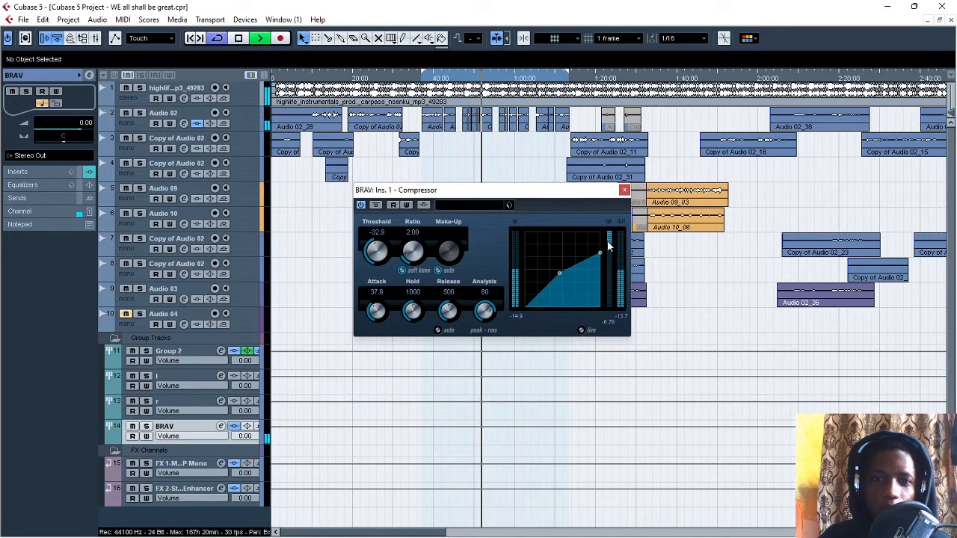
drag(416, 312, 416, 296)
key(space)
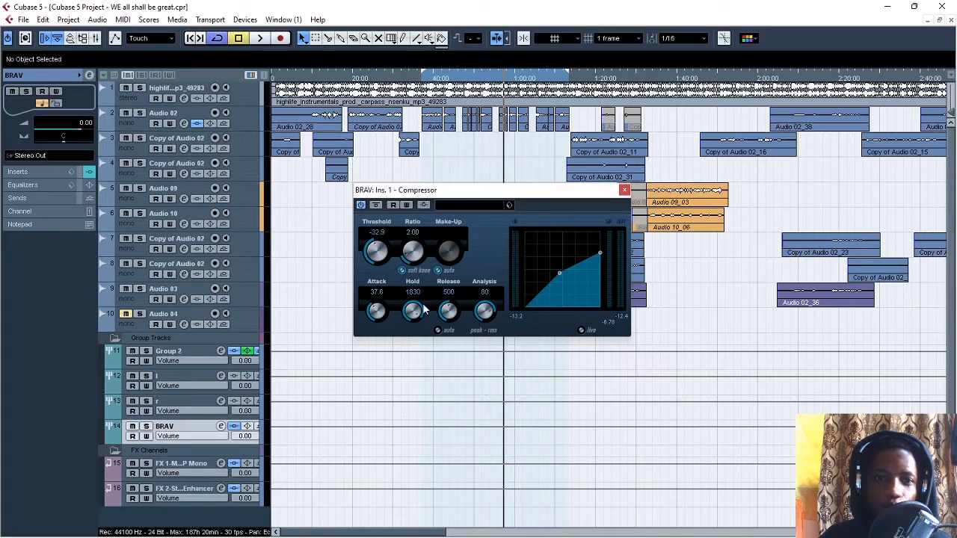
Step: Return the BRAV compressor's hold to 0 and play the loop to check the gain reduction
drag(419, 311, 395, 387)
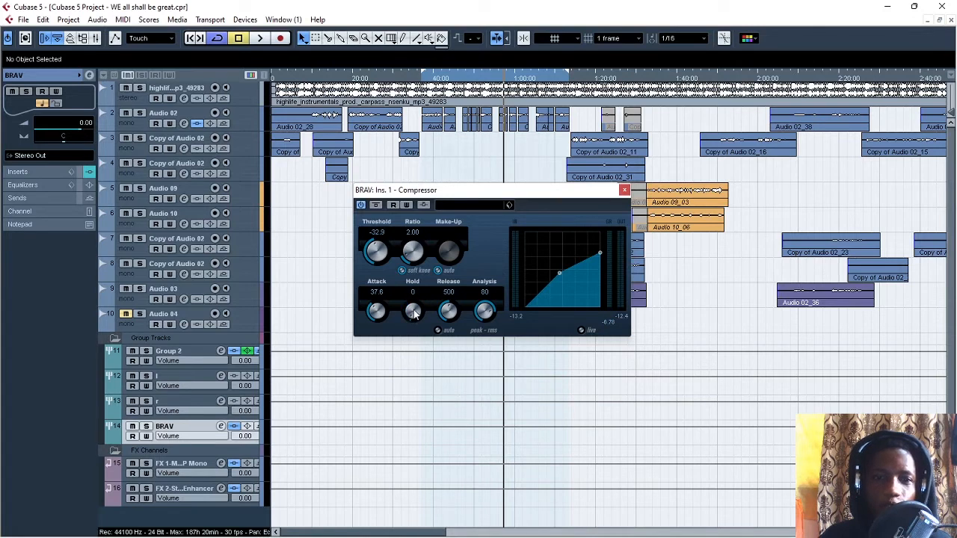
key(space)
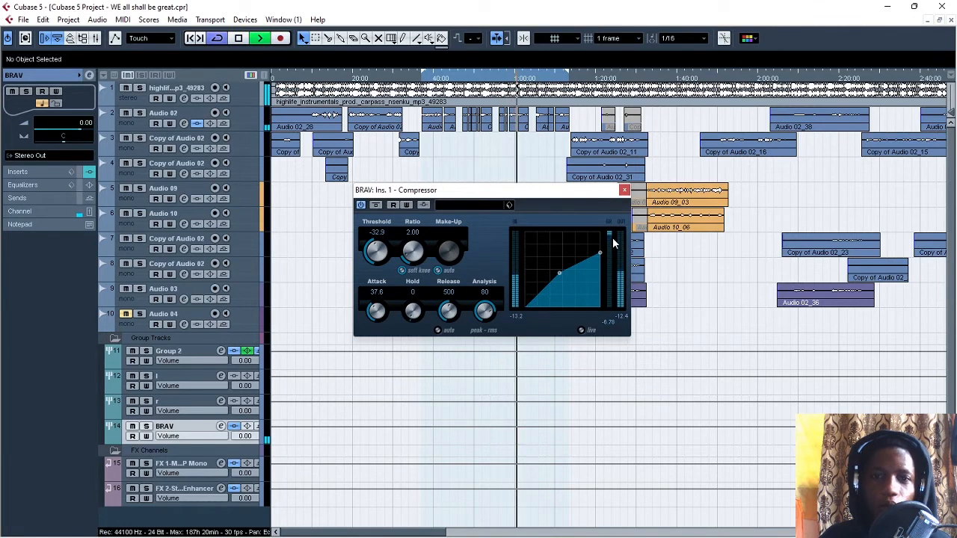
key(space)
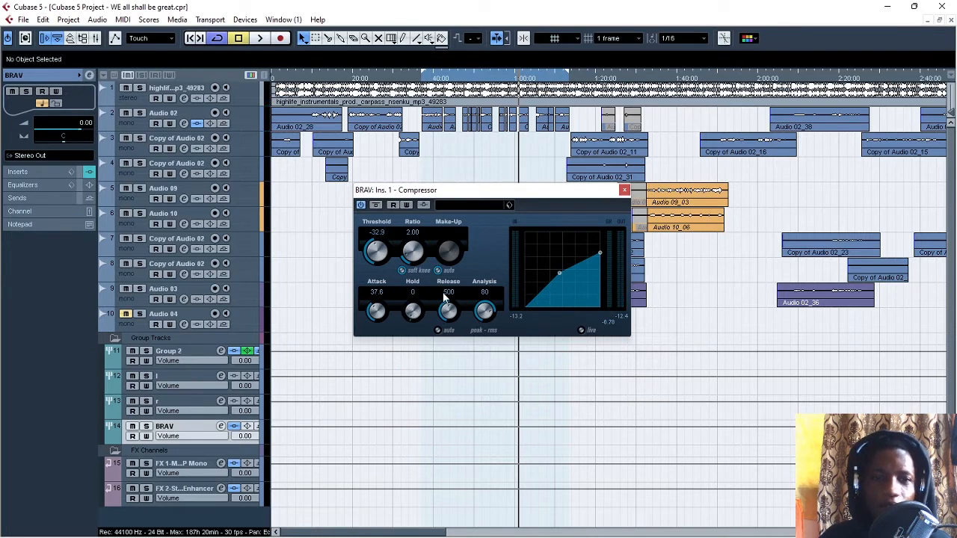
Step: Try release times of 10 and 20, settle the BRAV compressor's release at 490 and audition it
drag(451, 313, 470, 396)
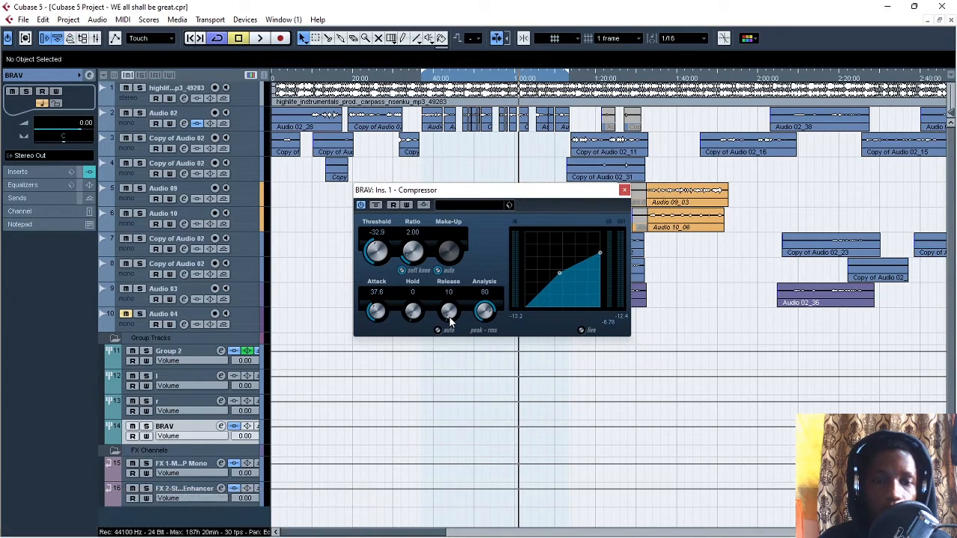
scroll(449, 320, up, 3)
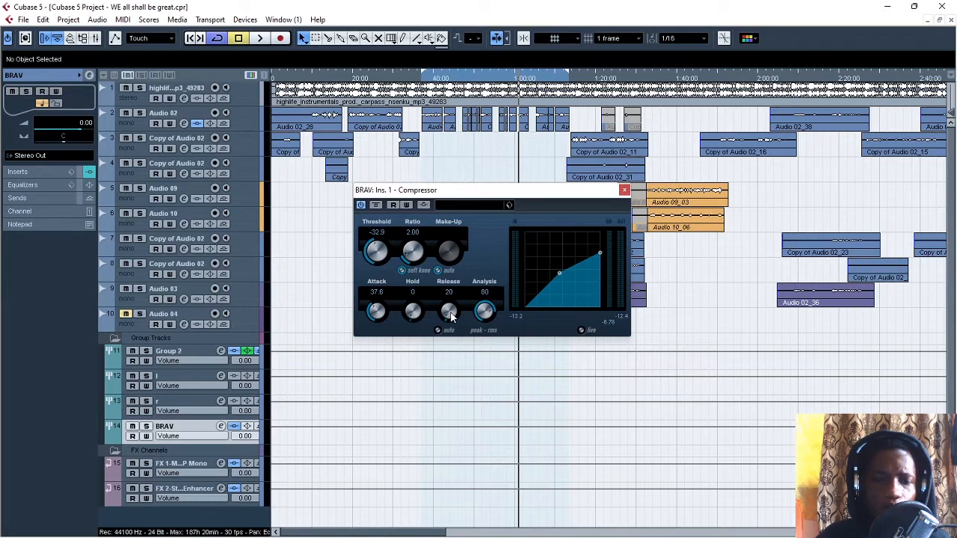
mouse_move(451, 317)
mouse_down()
mouse_move(446, 300)
mouse_move(455, 328)
mouse_move(448, 299)
mouse_move(449, 315)
mouse_up()
key(space)
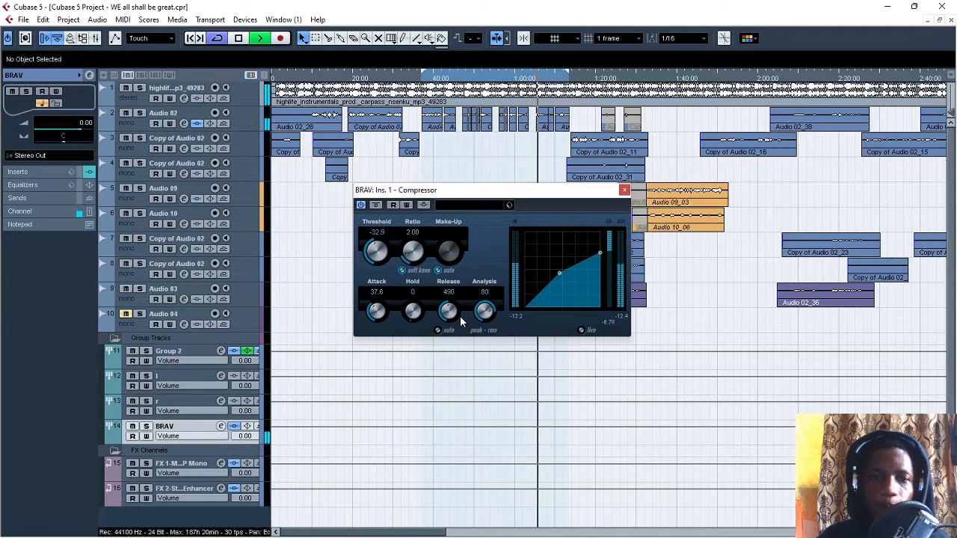
key(space)
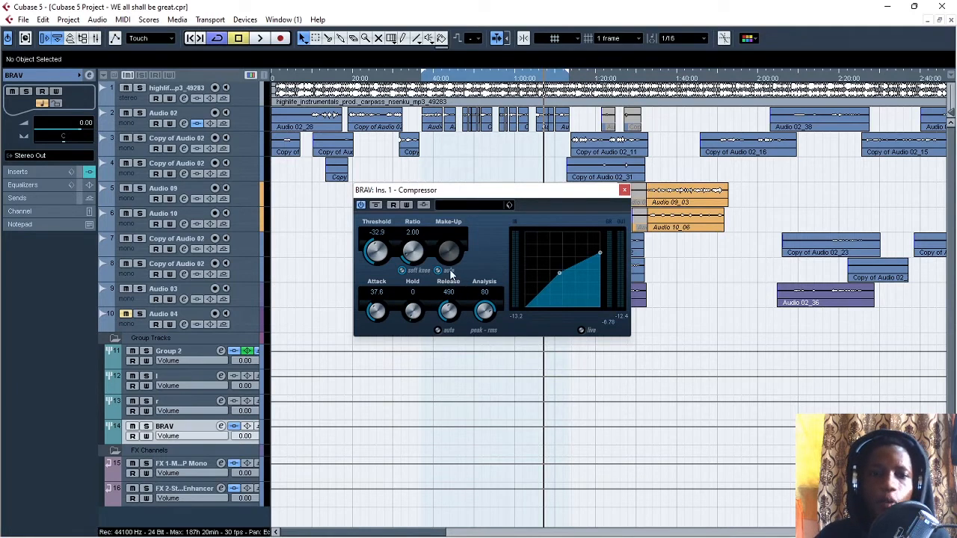
Step: Turn off automatic make-up gain on the BRAV compressor and raise make-up to 13.4 while the loop plays
mouse_move(527, 196)
mouse_down()
mouse_move(536, 194)
mouse_move(509, 203)
mouse_move(518, 205)
mouse_up()
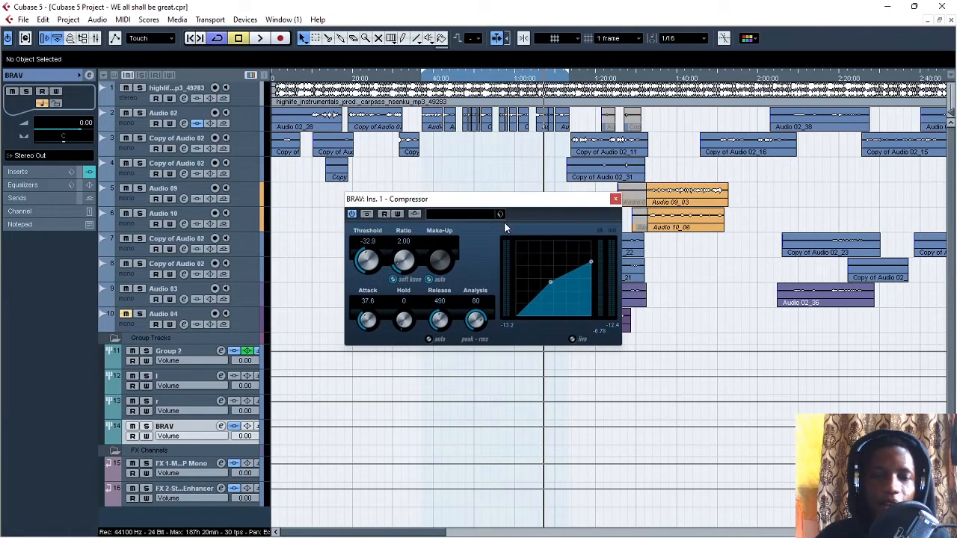
click(430, 280)
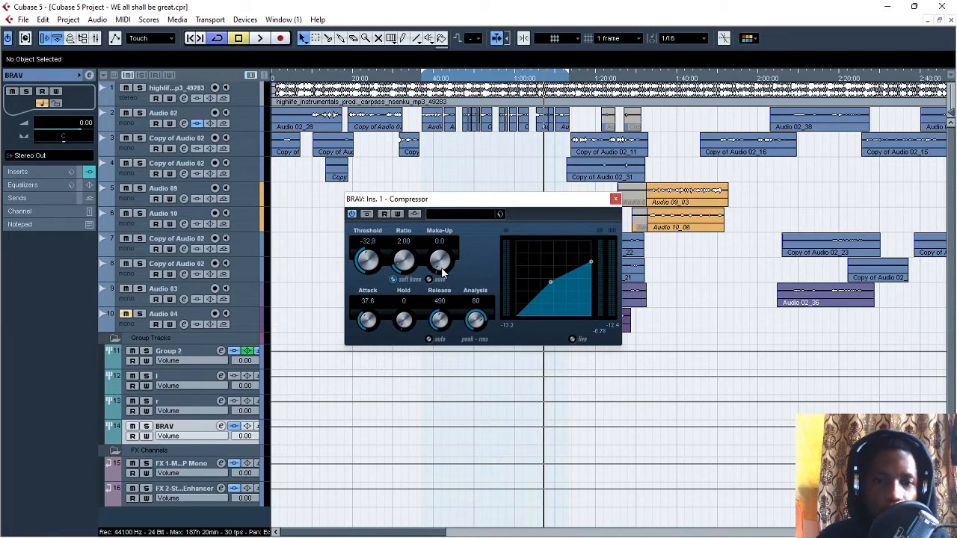
key(space)
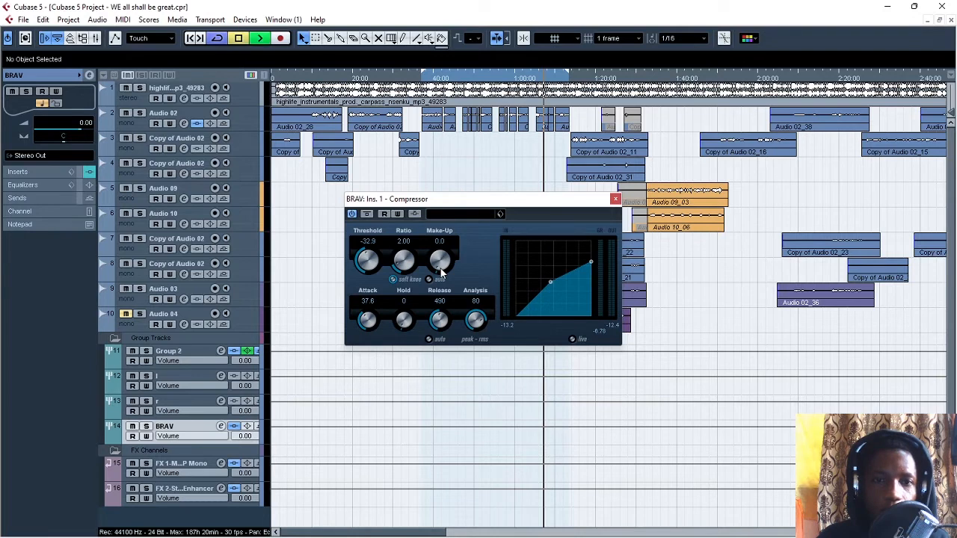
drag(440, 269, 426, 213)
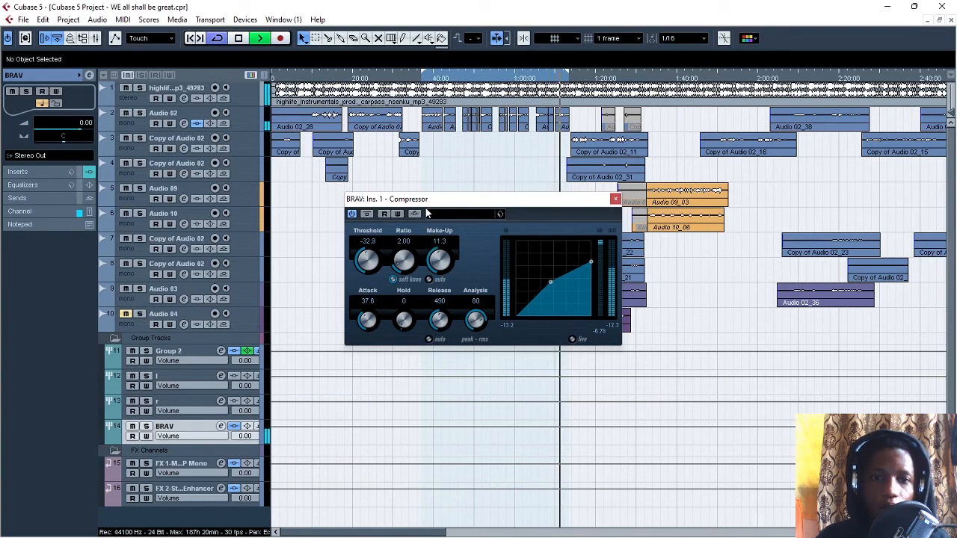
drag(441, 265, 437, 254)
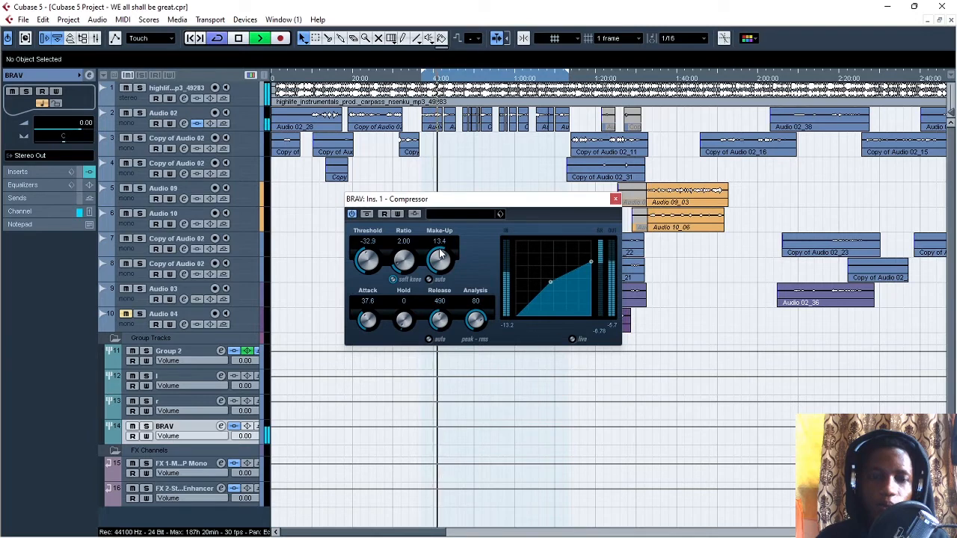
key(space)
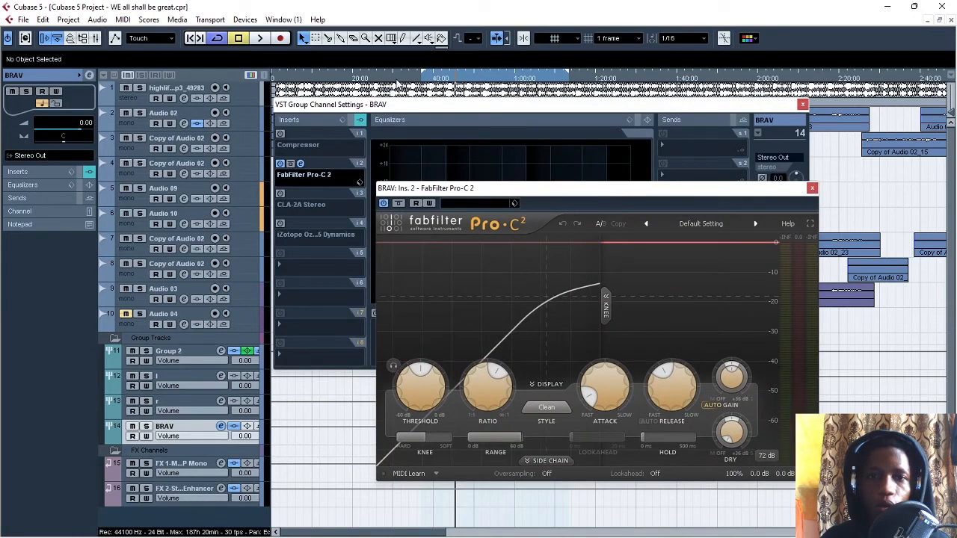
Step: Return the playhead to the loop start and move the FabFilter Pro-C 2 editor higher over the BRAV channel settings
drag(424, 79, 428, 89)
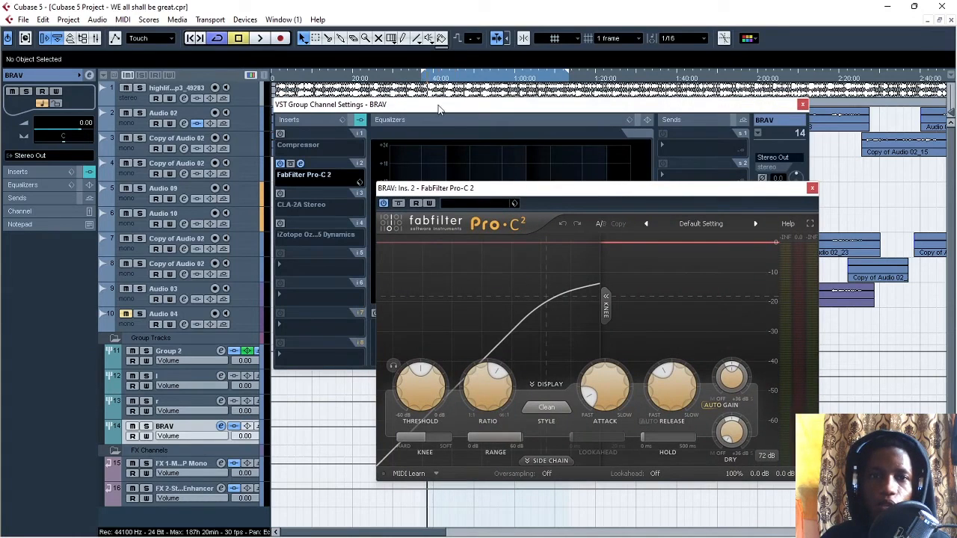
drag(513, 191, 478, 157)
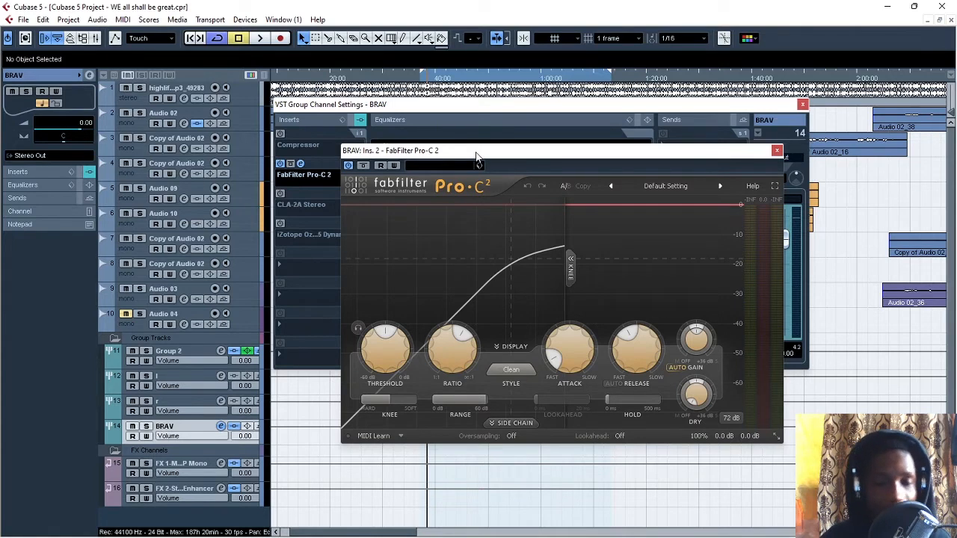
drag(473, 158, 464, 146)
mouse_move(369, 333)
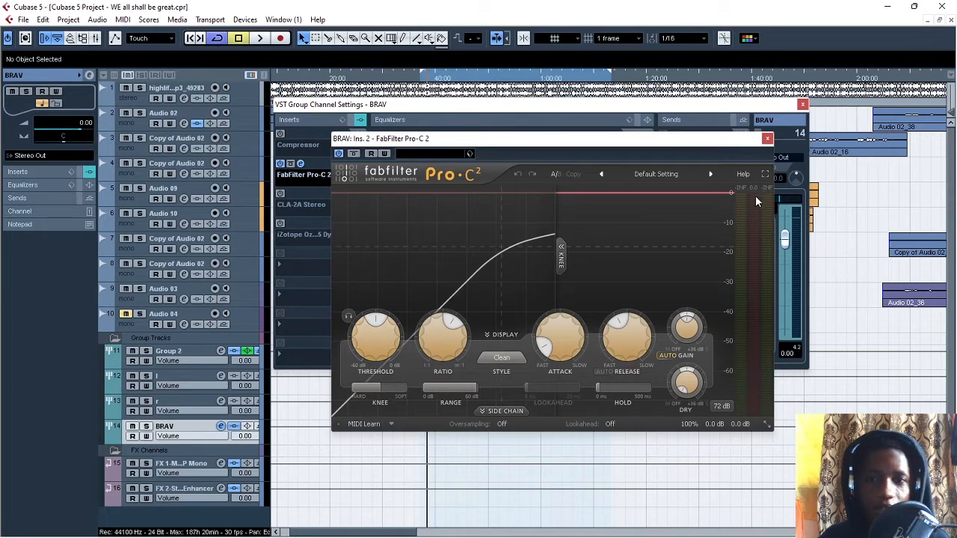
Step: Play the loop and lower the Pro-C 2 threshold to -29.75 dB, checking the gain reduction
mouse_move(751, 219)
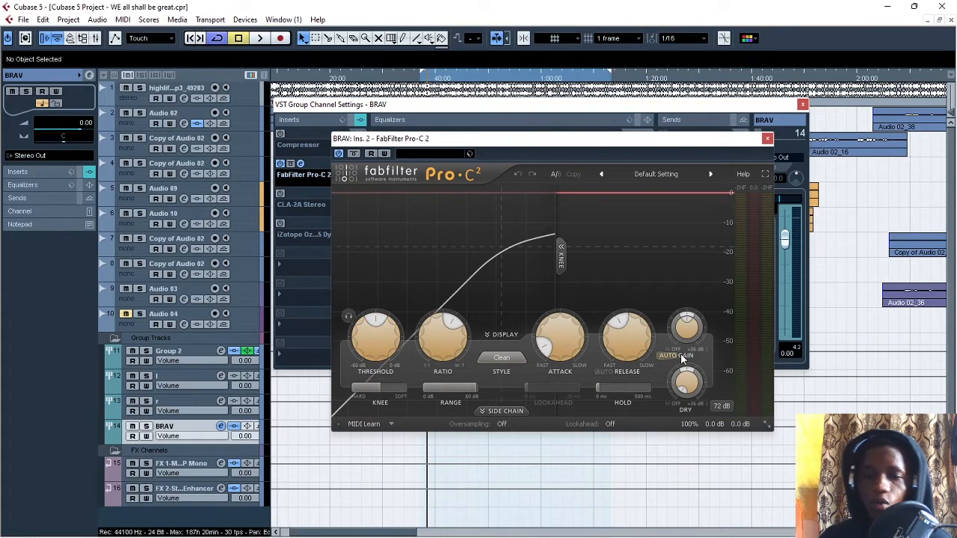
mouse_move(688, 329)
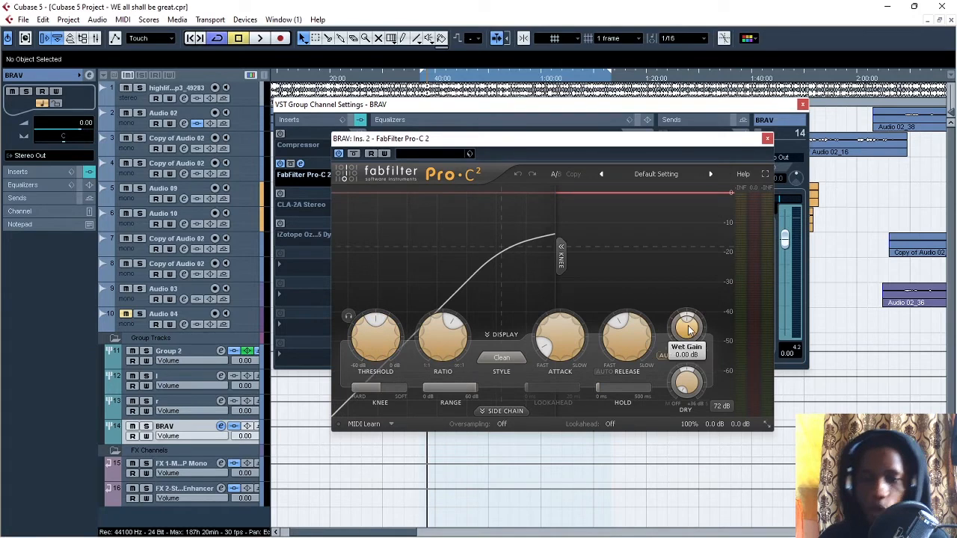
mouse_move(436, 346)
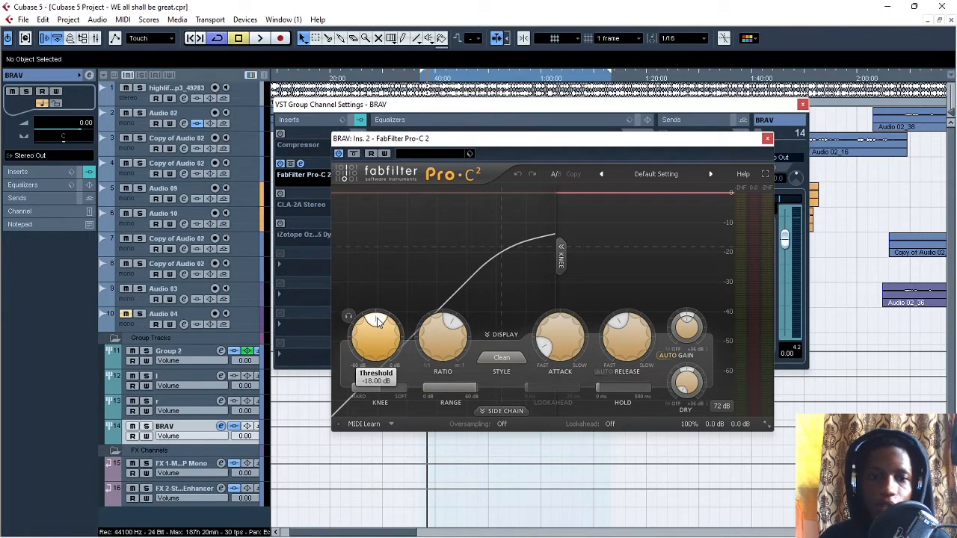
key(space)
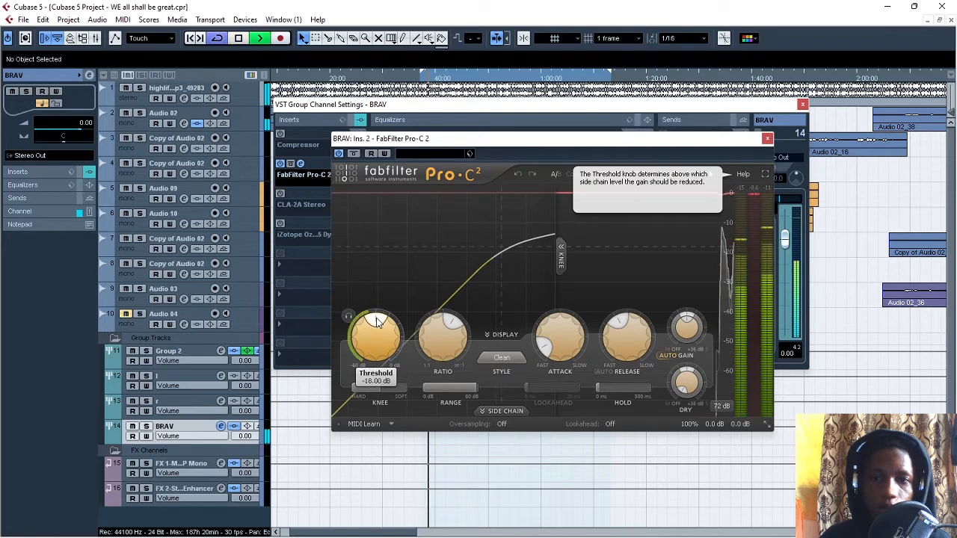
drag(377, 320, 365, 335)
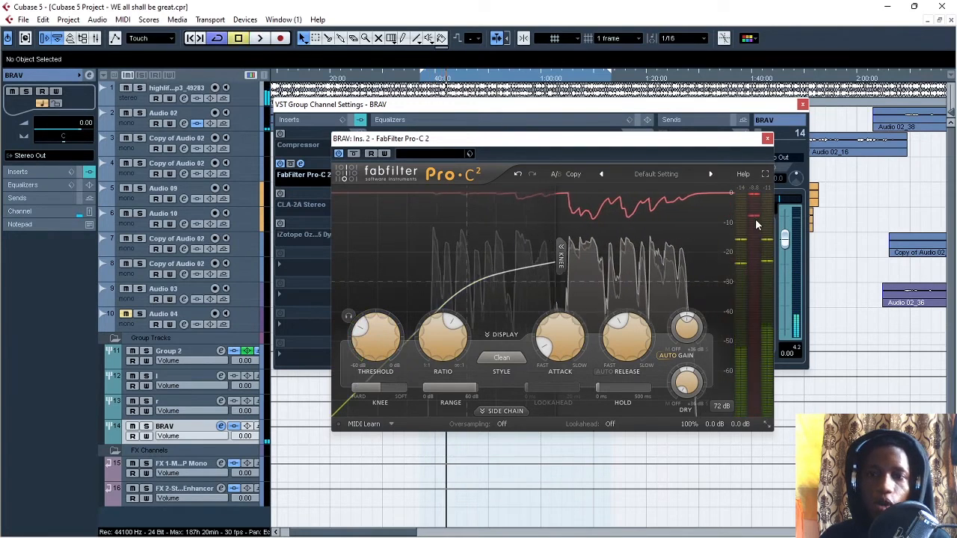
mouse_move(755, 220)
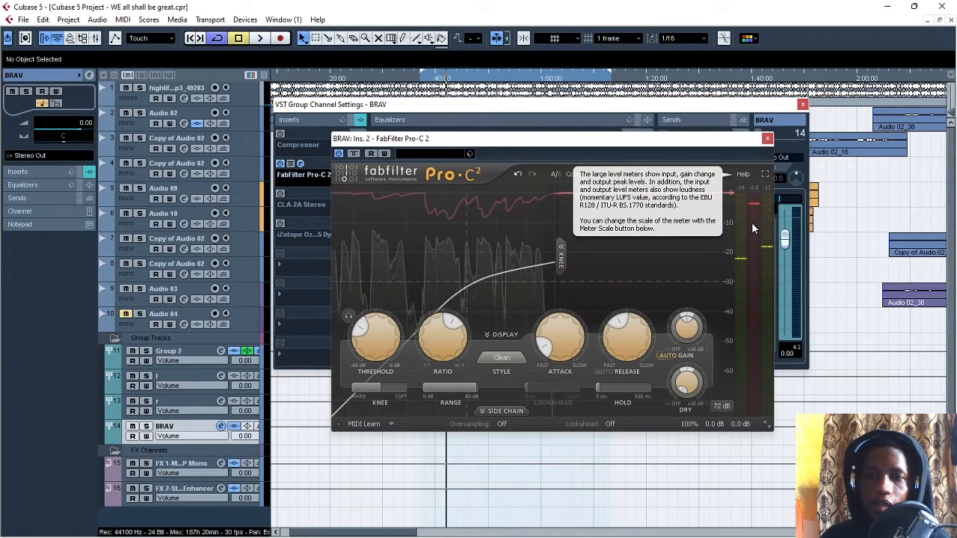
mouse_move(385, 338)
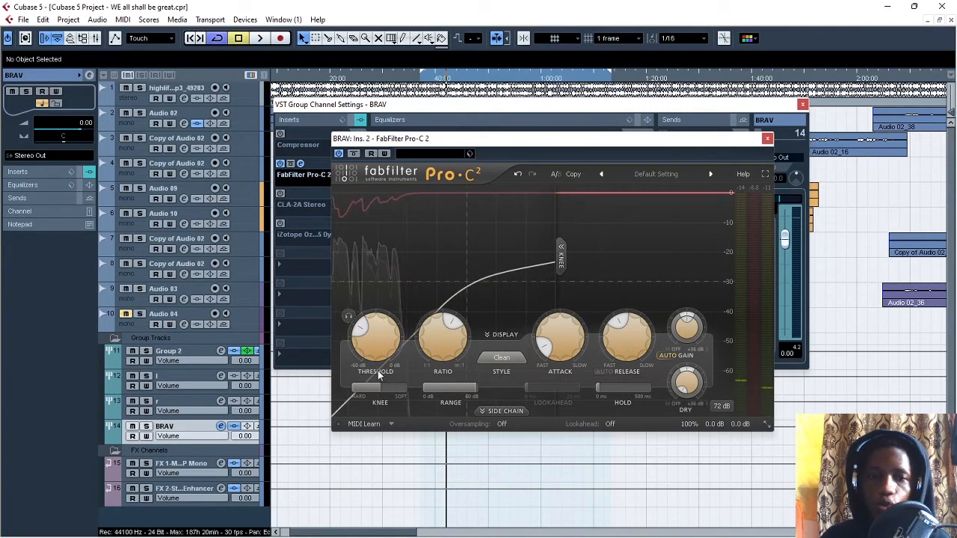
Step: Lower the Pro-C 2 ratio for gentler compression above the threshold
mouse_move(369, 387)
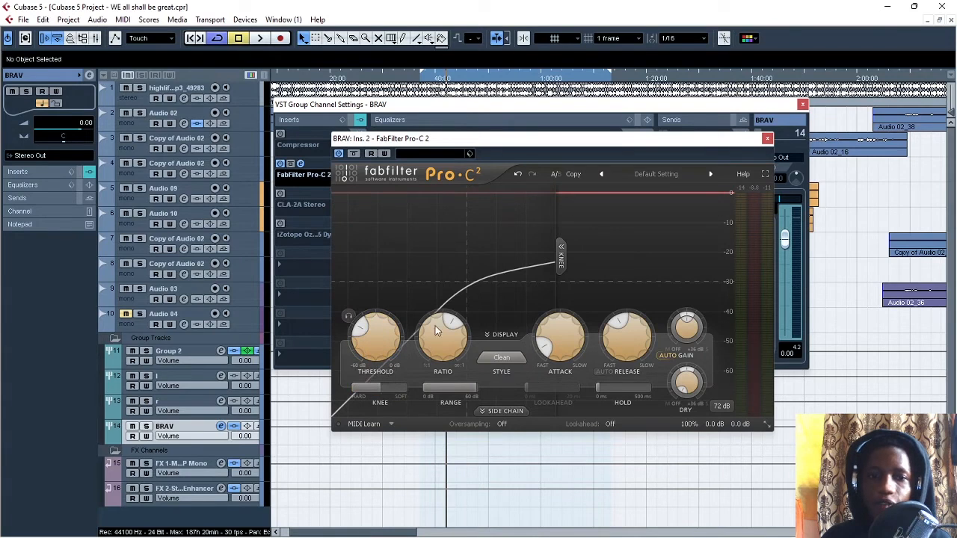
mouse_move(450, 338)
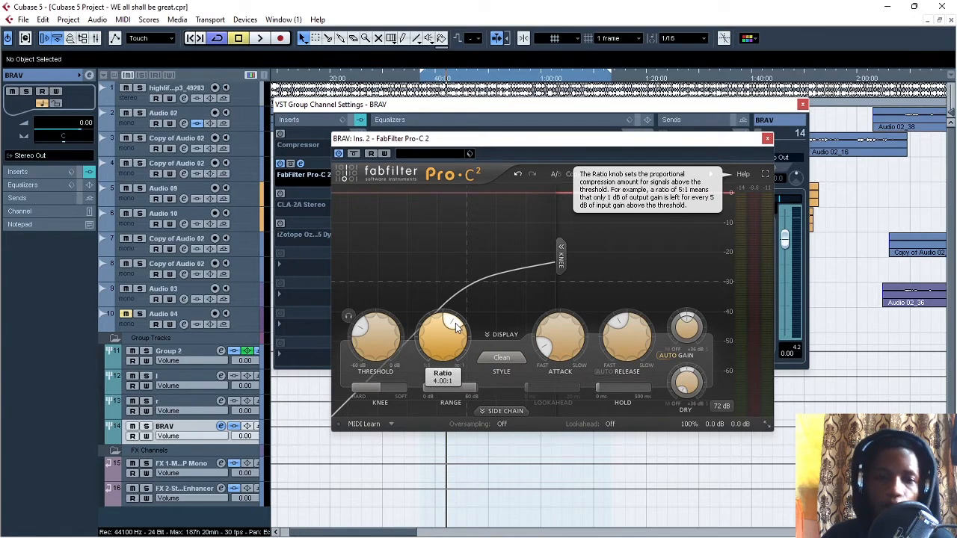
drag(457, 327, 441, 330)
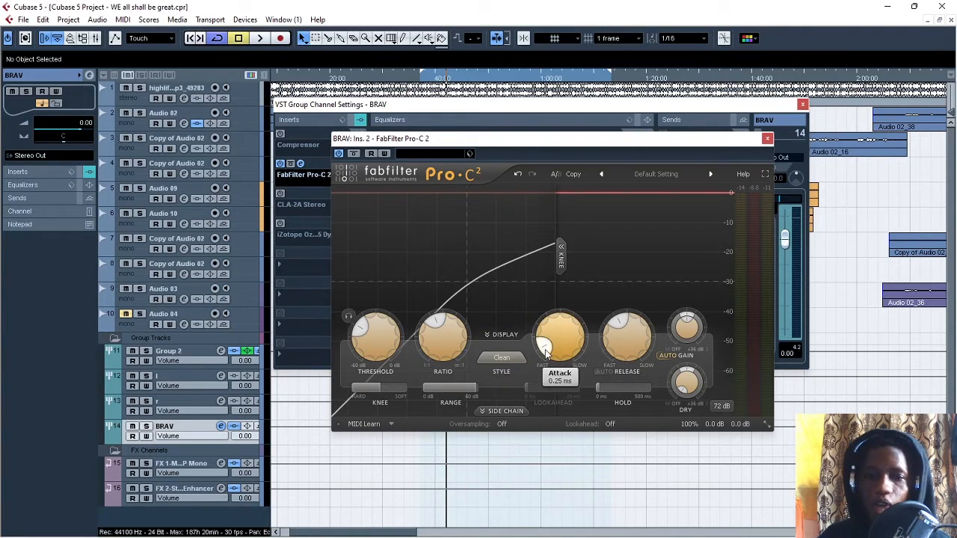
Step: Shorten the Pro-C 2 attack below 0.25 ms and audition the loop
mouse_move(545, 349)
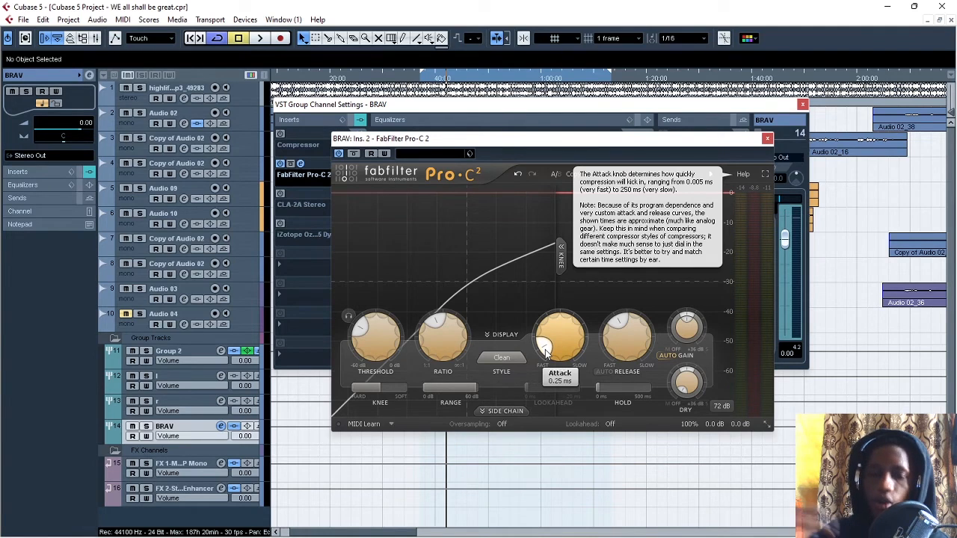
drag(544, 351, 557, 404)
key(space)
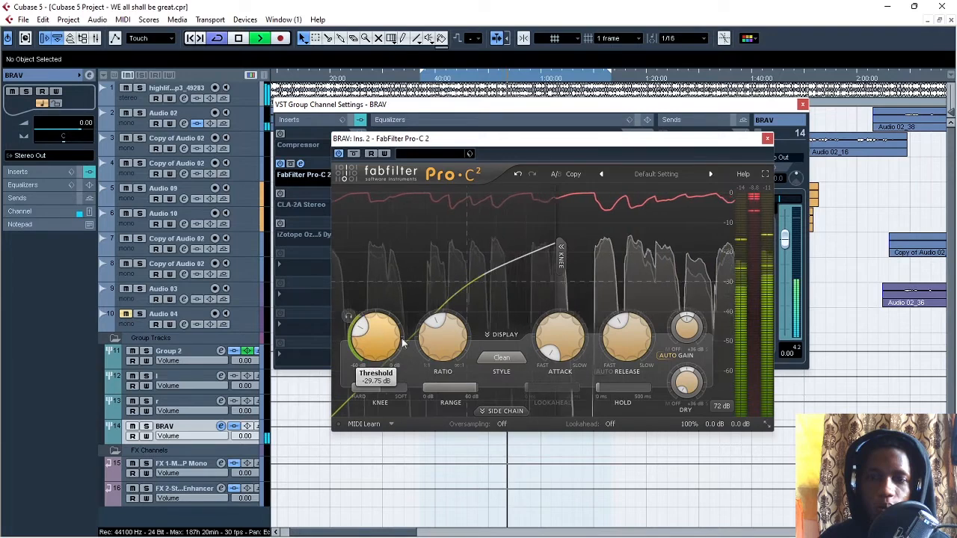
key(space)
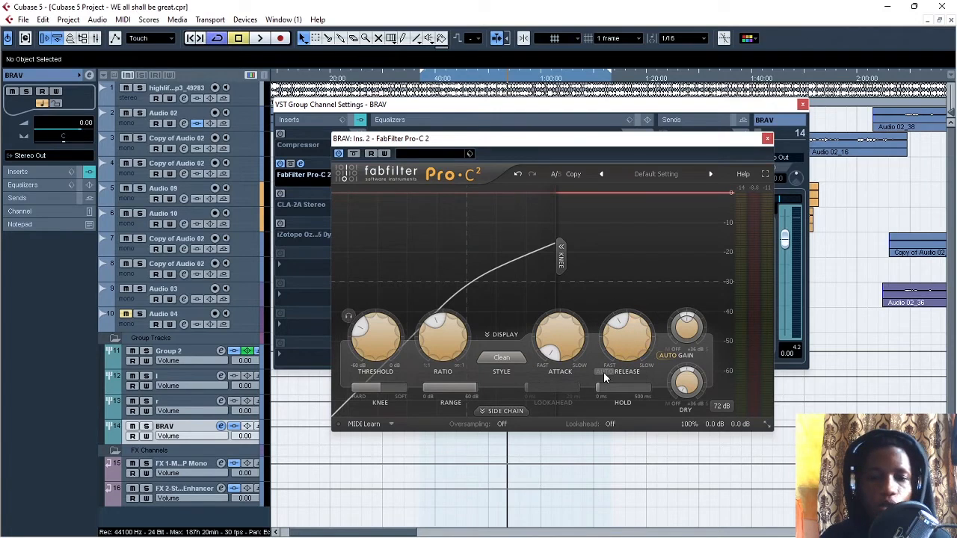
Step: Set the Pro-C 2 release to 10.0 ms and audition the loop
mouse_move(603, 371)
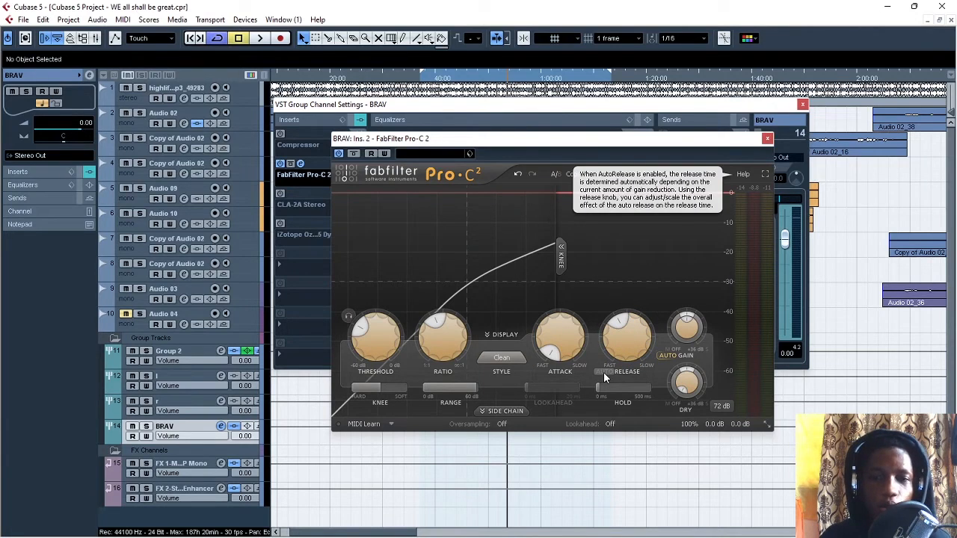
mouse_move(621, 328)
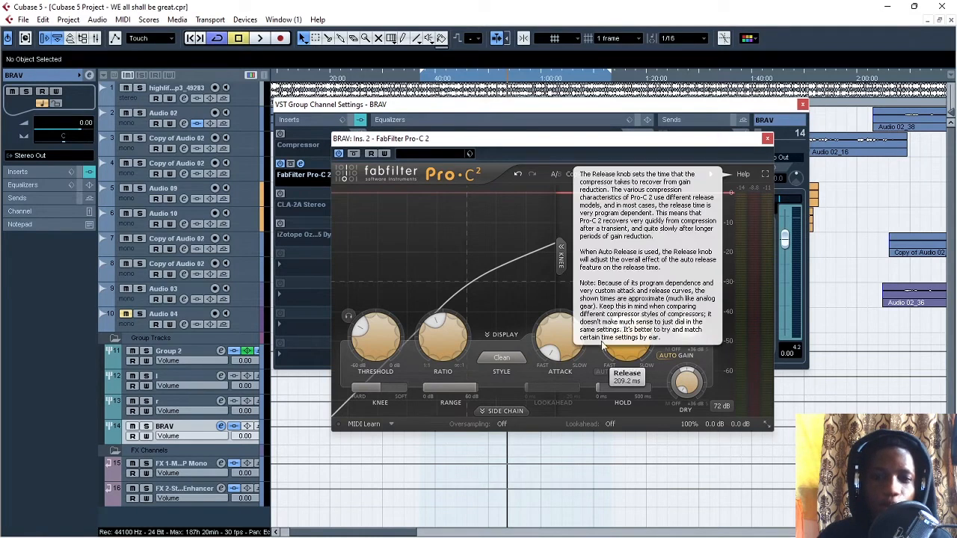
drag(617, 323, 618, 370)
mouse_move(618, 360)
key(space)
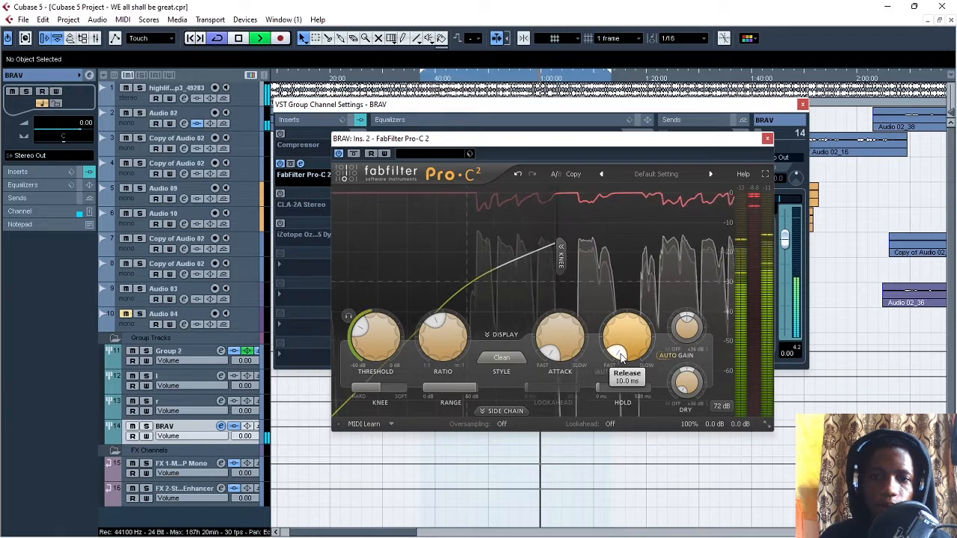
key(space)
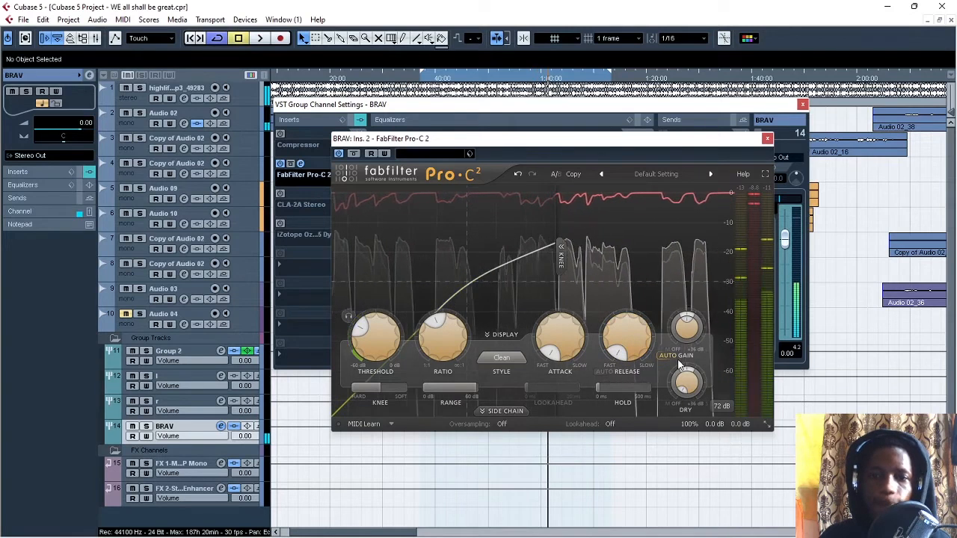
Step: Turn off auto gain in Pro-C 2, check the stock Compressor's make-up setting, and return to the Pro-C 2 editor
click(671, 358)
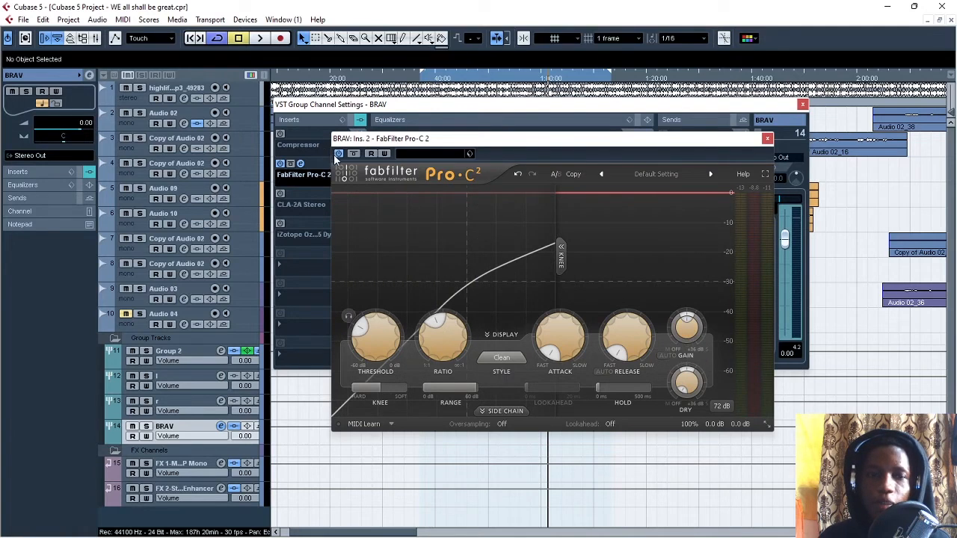
click(301, 134)
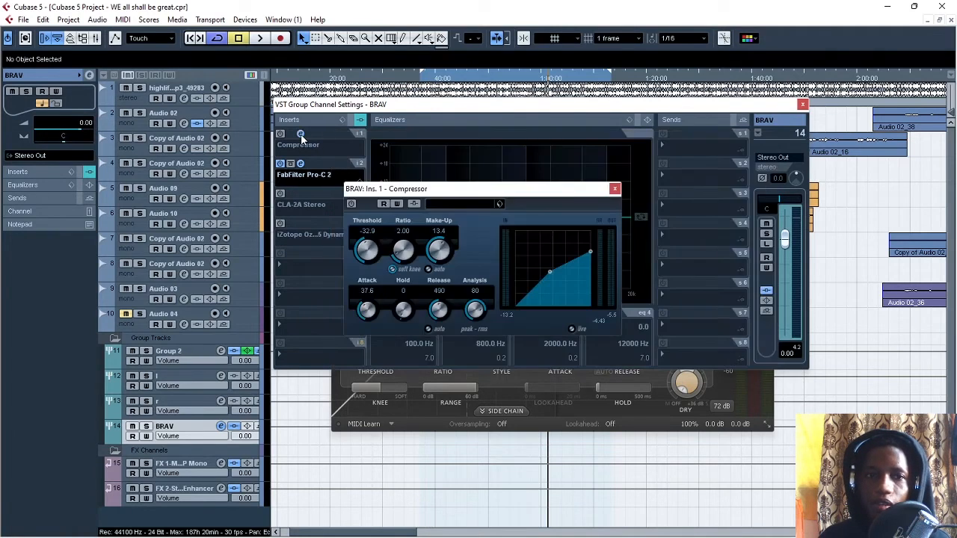
click(615, 188)
click(301, 164)
click(300, 164)
click(301, 163)
click(300, 163)
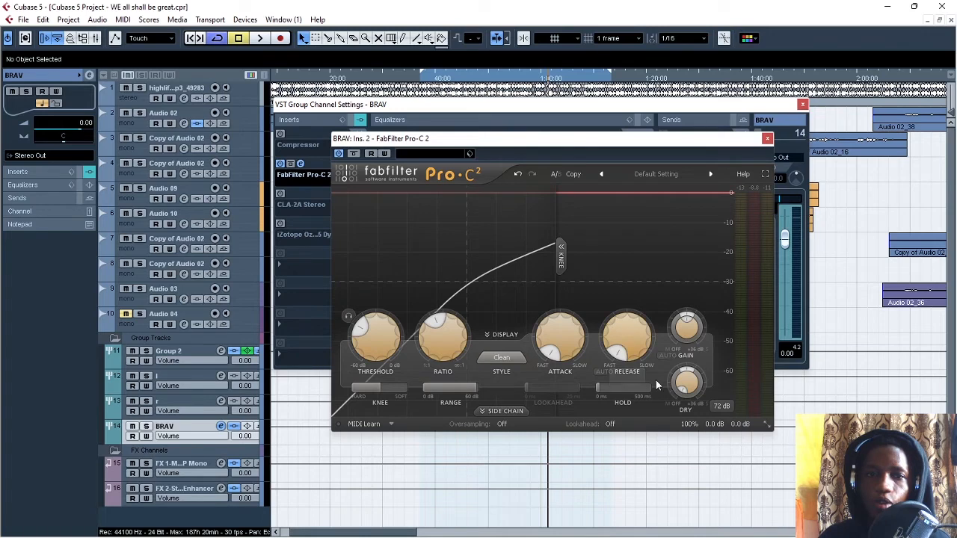
Step: Try Pro-C 2 wet gain settings up to +18.59 dB while the loop plays, and bring it back down to +0.97 dB
mouse_move(686, 323)
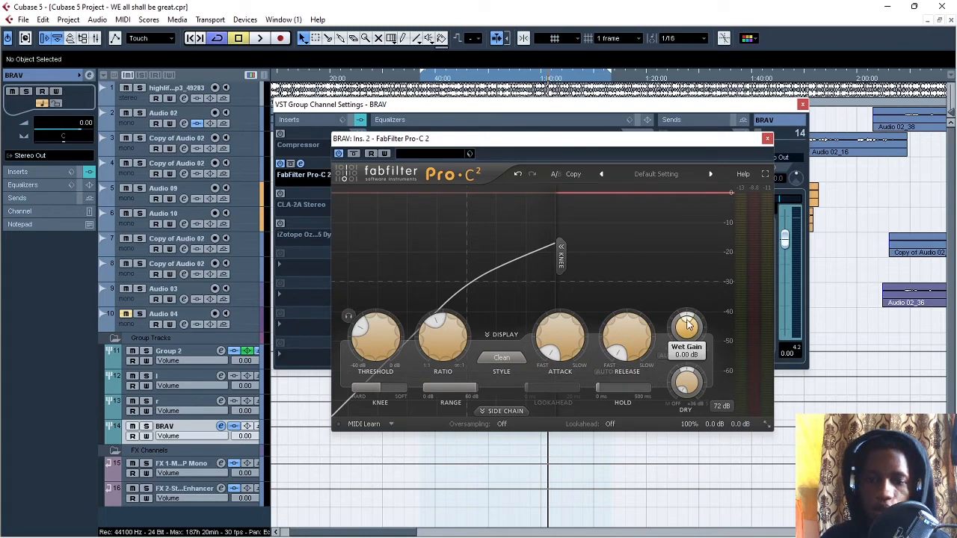
scroll(687, 324, up, 5)
key(space)
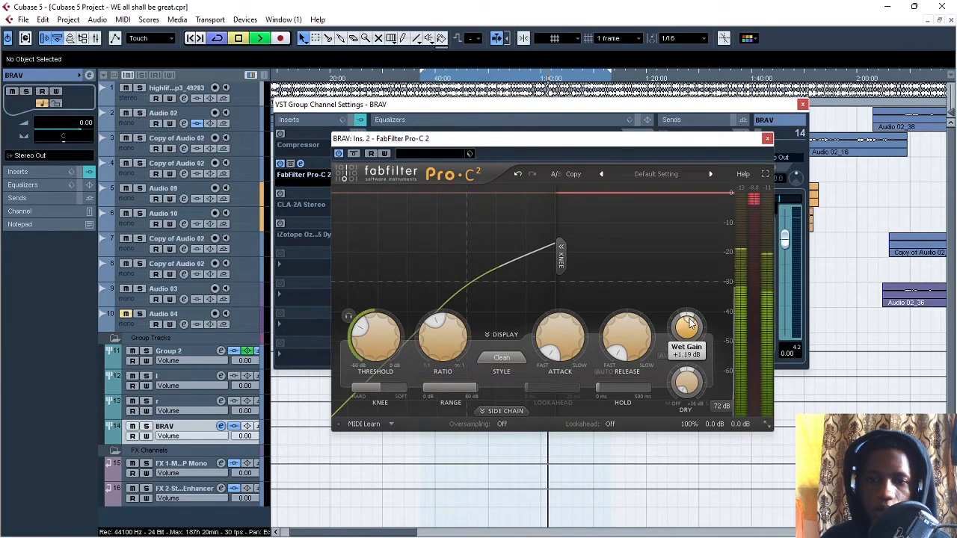
scroll(695, 324, up, 10)
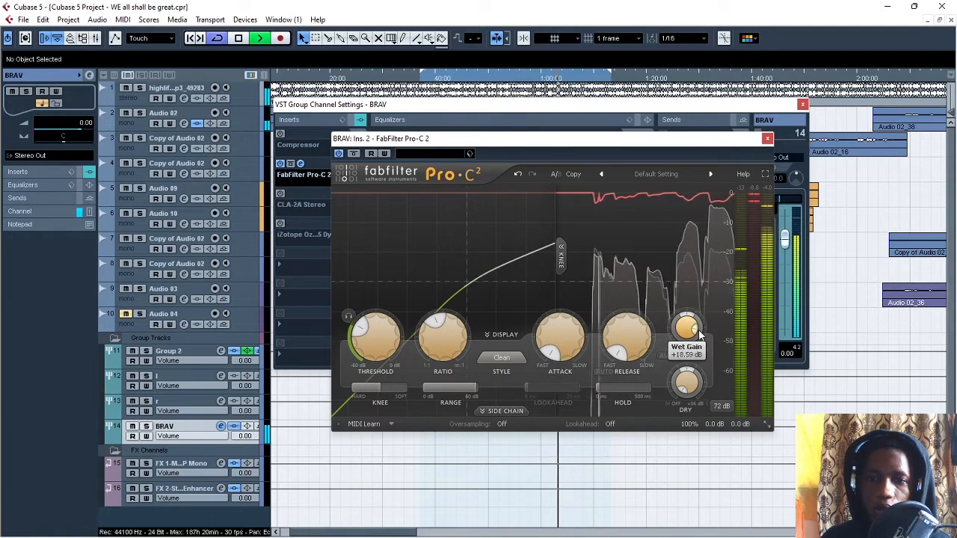
scroll(695, 328, down, 9)
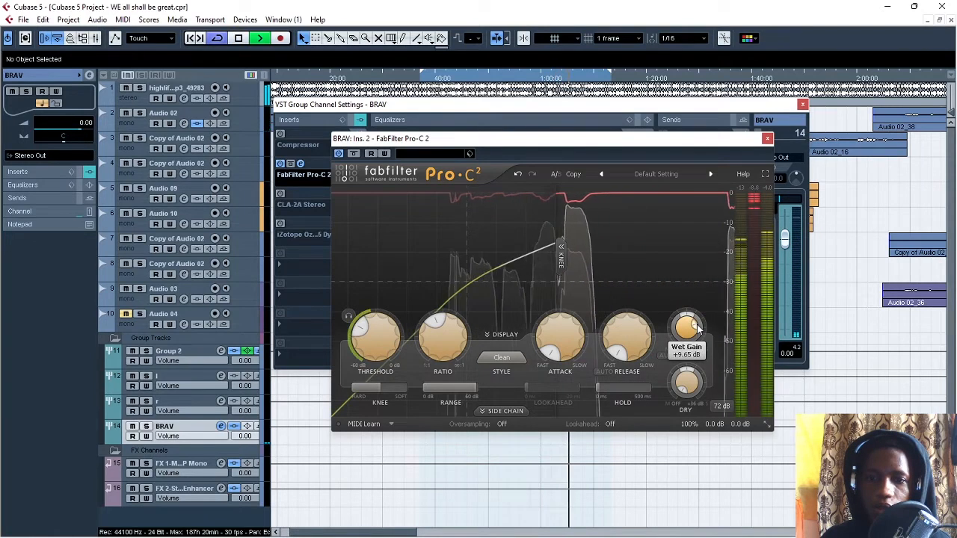
scroll(695, 325, down, 3)
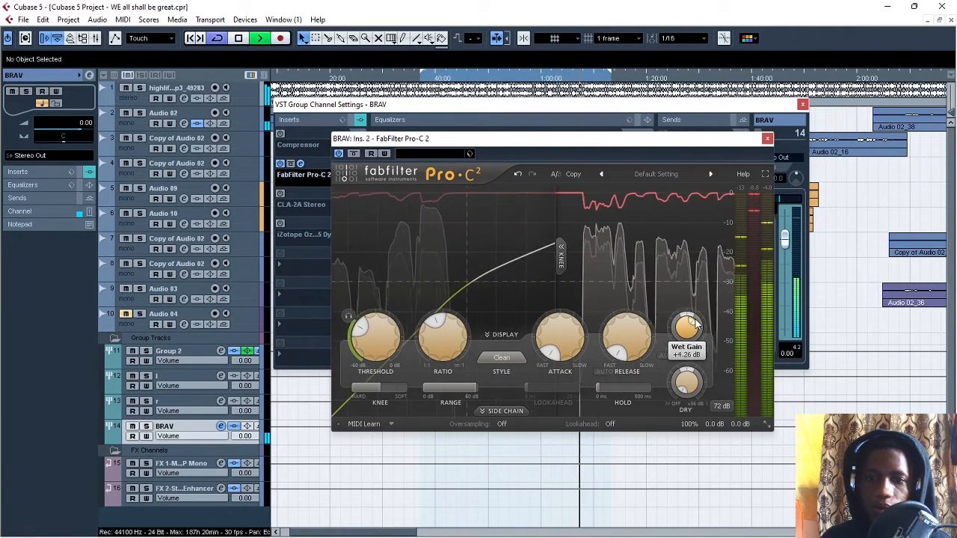
scroll(697, 329, up, 20)
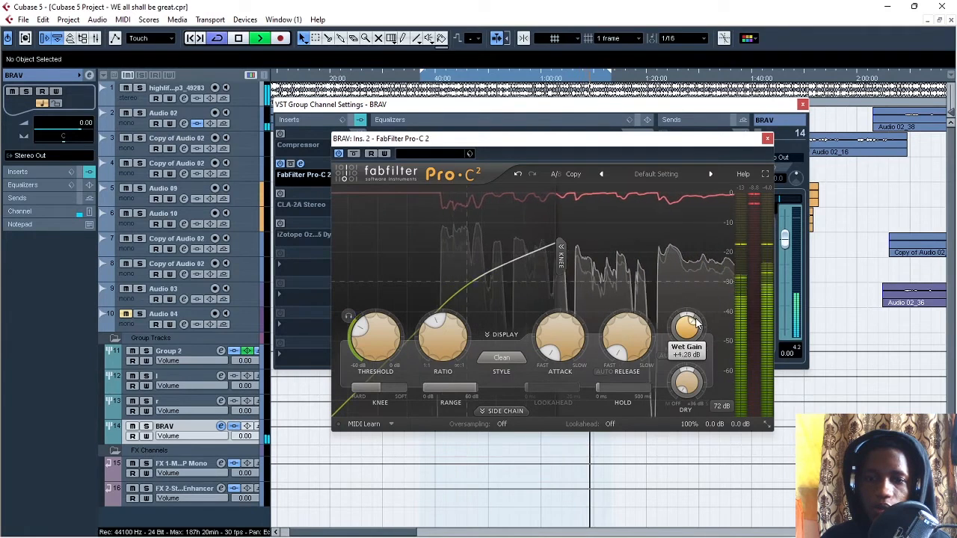
scroll(696, 330, down, 20)
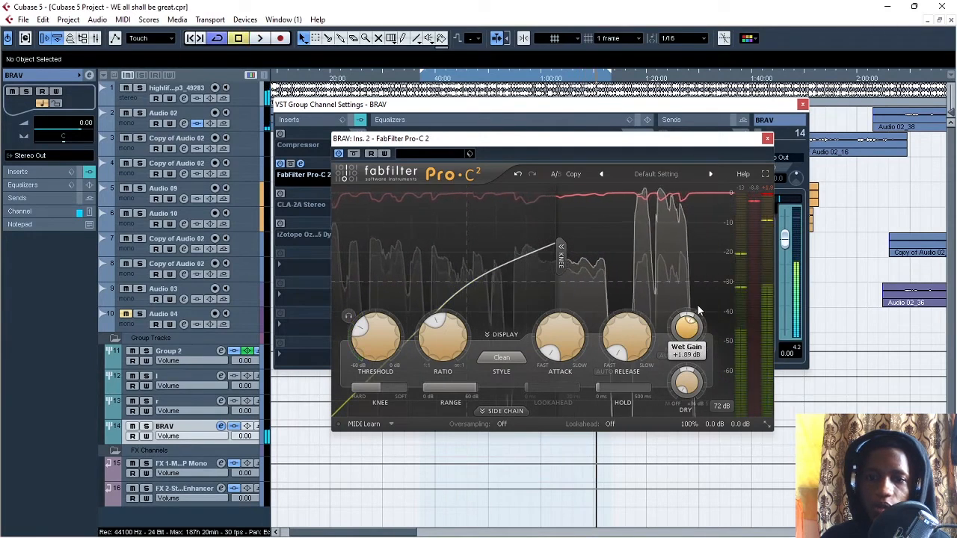
drag(690, 323, 690, 322)
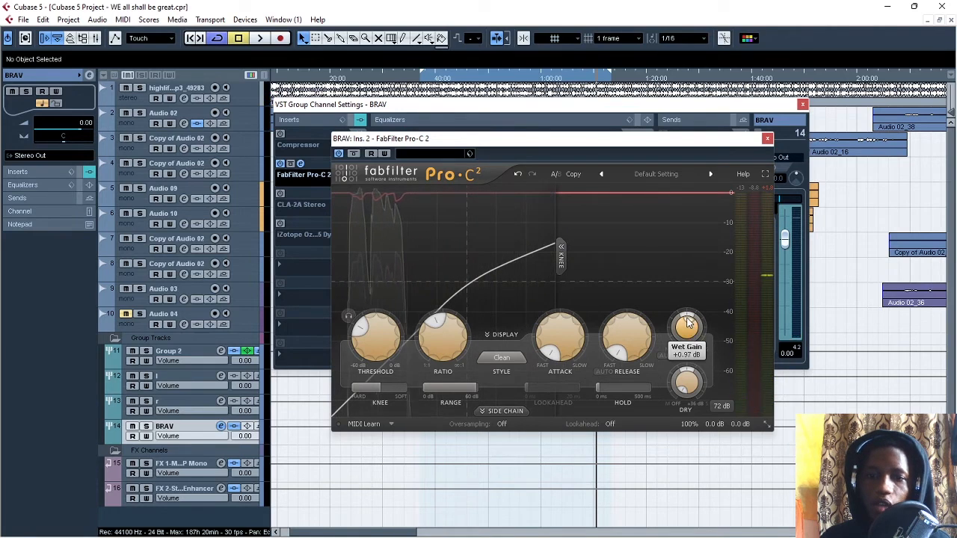
Step: Turn on auto gain and auto release in Pro-C 2 and play from the loop start
click(665, 357)
click(604, 371)
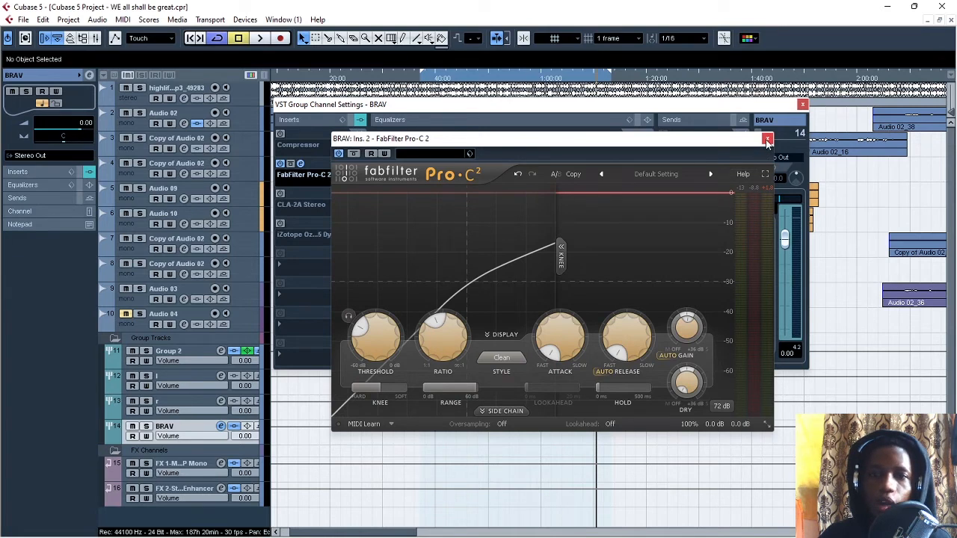
click(424, 88)
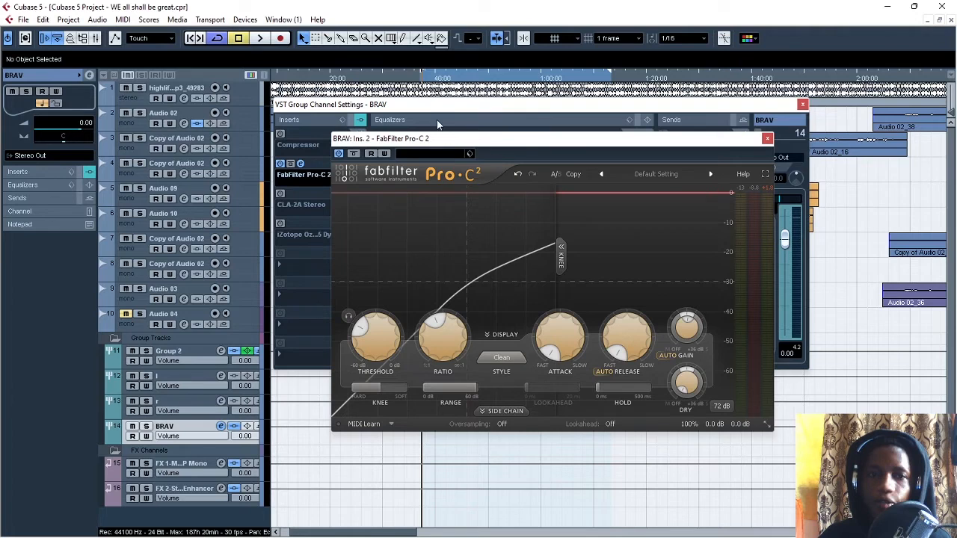
key(space)
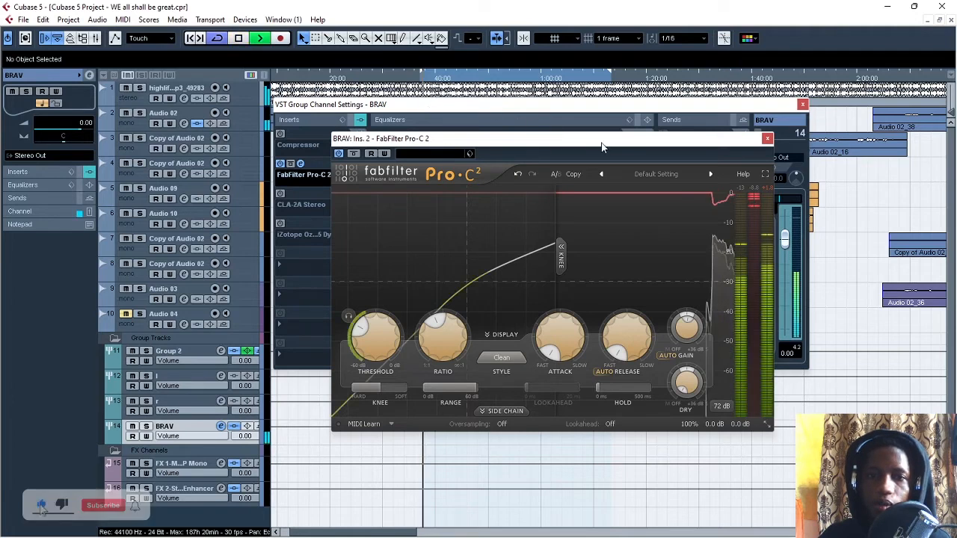
Step: Raise the Pro-C 2 wet gain to +6.32 dB while the loop plays
mouse_move(692, 323)
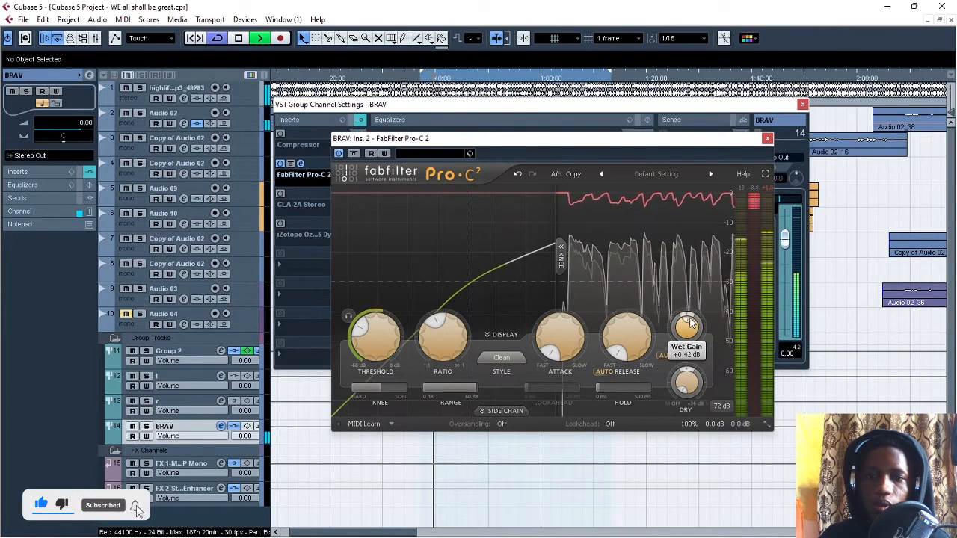
scroll(692, 323, up, 5)
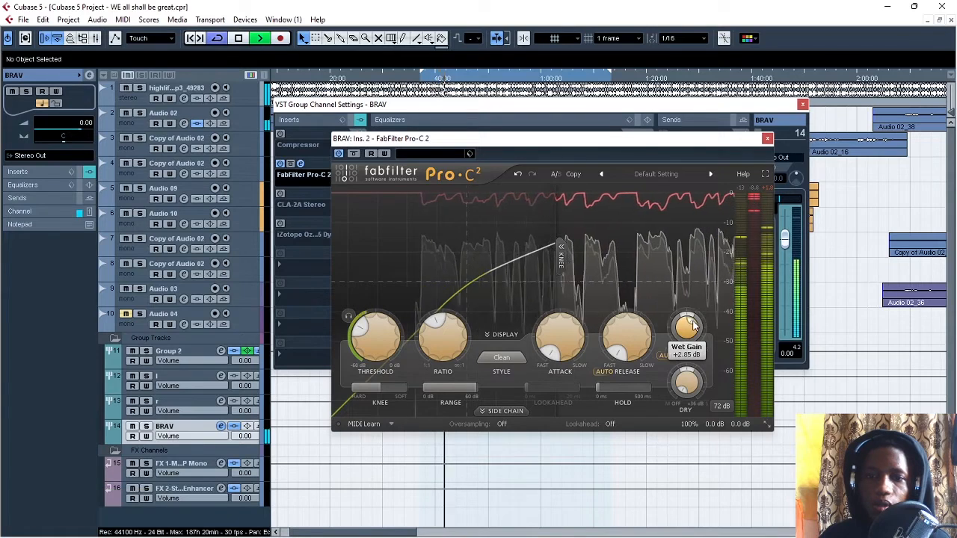
scroll(692, 323, up, 2)
scroll(694, 324, up, 4)
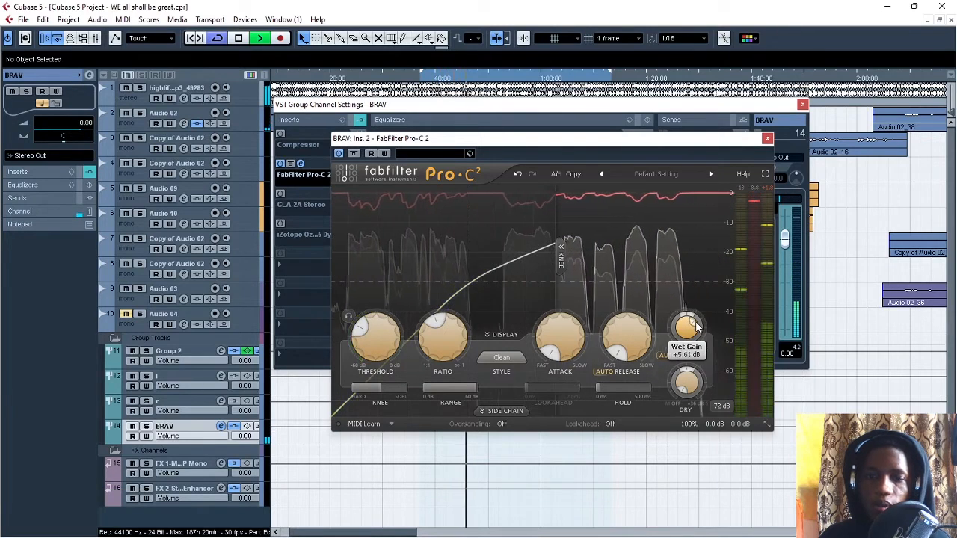
scroll(695, 326, up, 2)
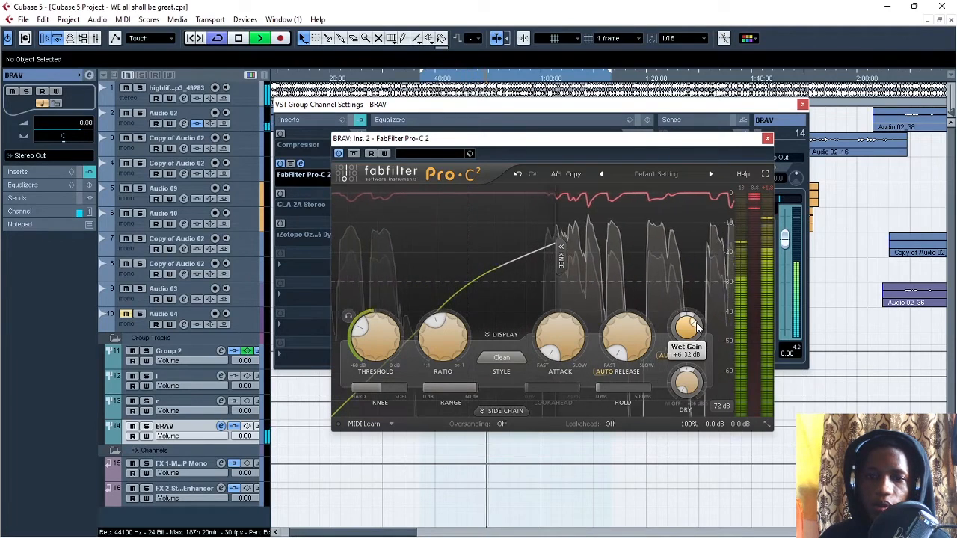
Step: Stop and resume the loop to compare Pro-C 2's input, gain reduction and output meters
key(space)
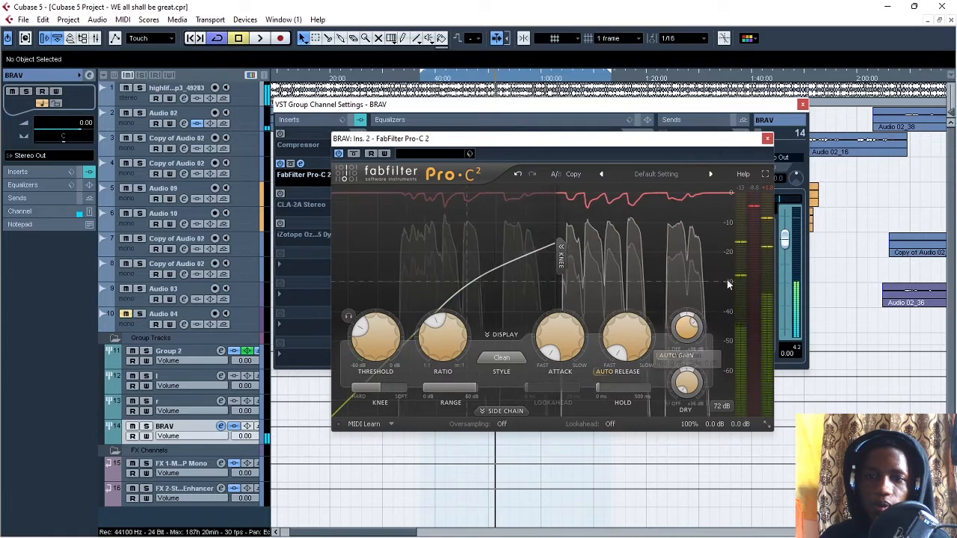
mouse_move(739, 272)
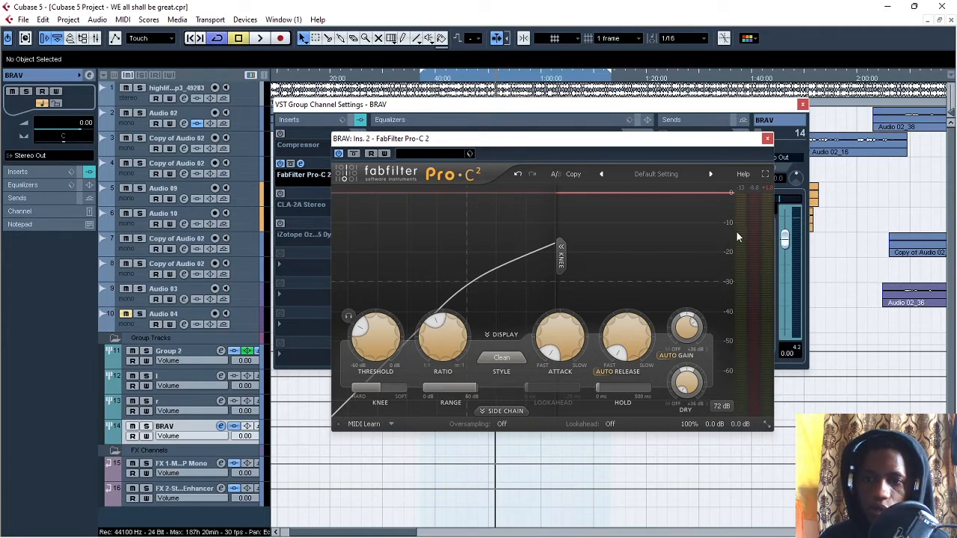
key(space)
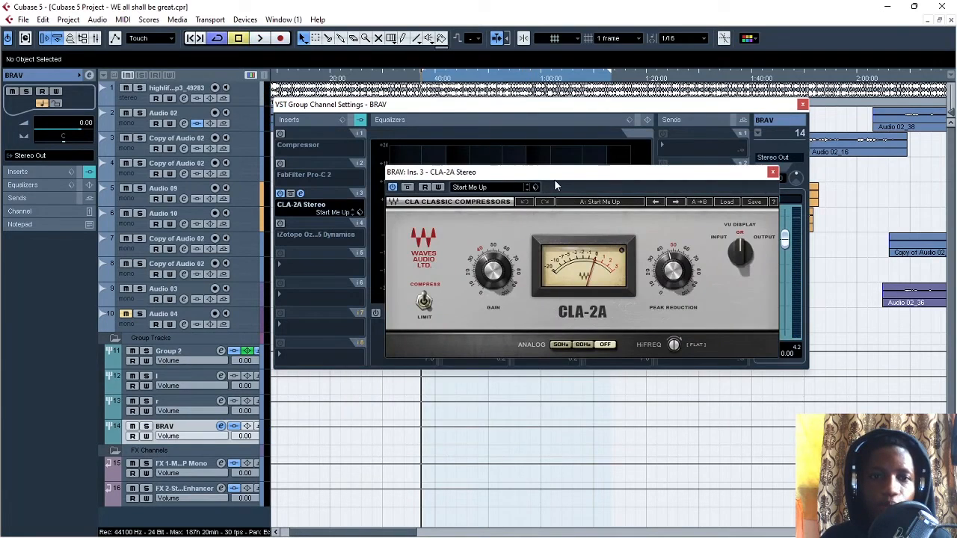
Step: Switch from Pro-C 2 to the CLA-2A Stereo insert, raise its peak reduction to about 60 and audition the loop
drag(555, 184, 540, 181)
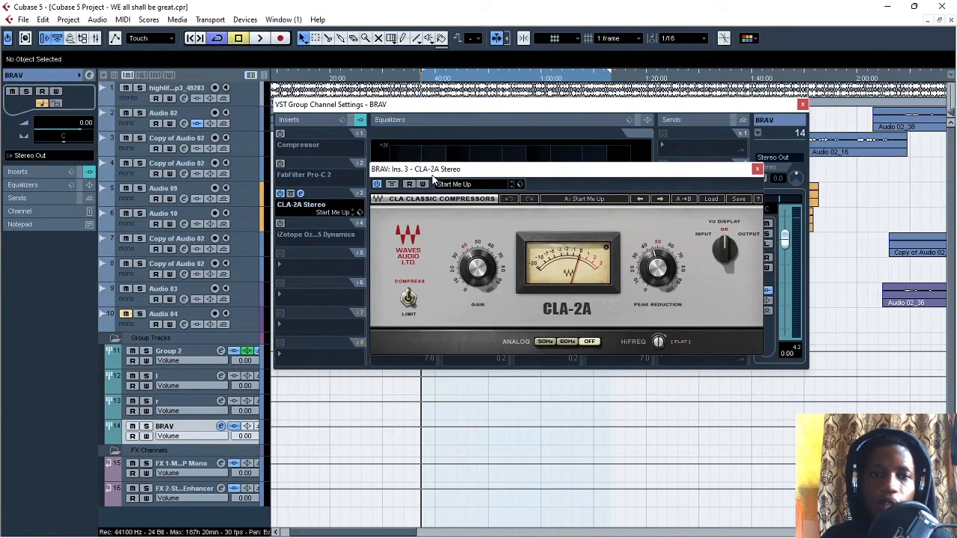
drag(525, 174, 533, 193)
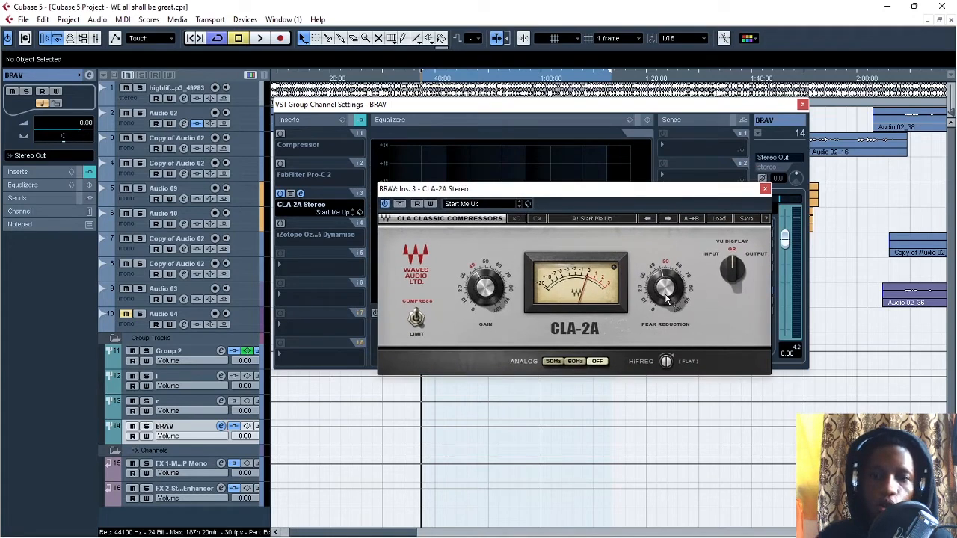
mouse_move(667, 293)
drag(670, 297, 670, 295)
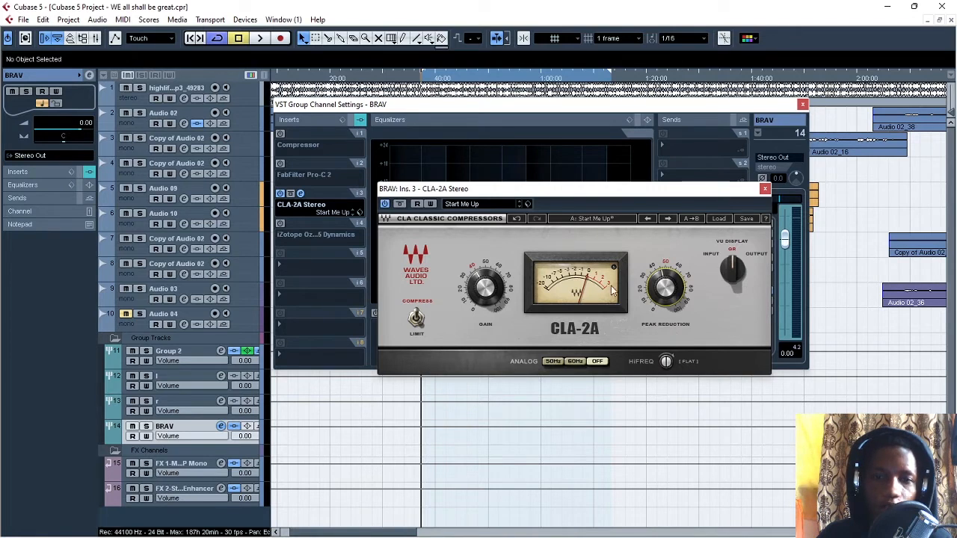
drag(665, 295, 666, 276)
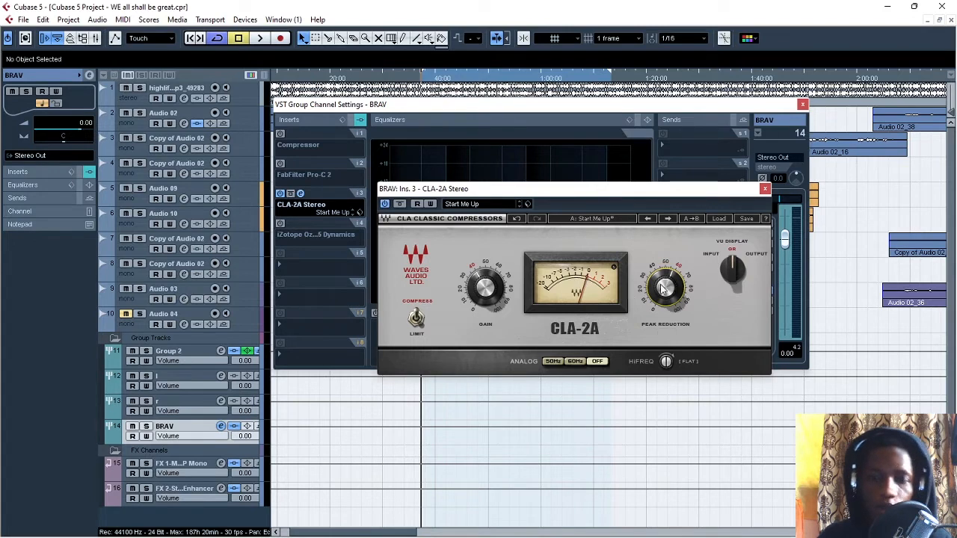
key(space)
mouse_move(668, 287)
mouse_down()
mouse_move(667, 299)
mouse_move(667, 287)
mouse_up()
key(space)
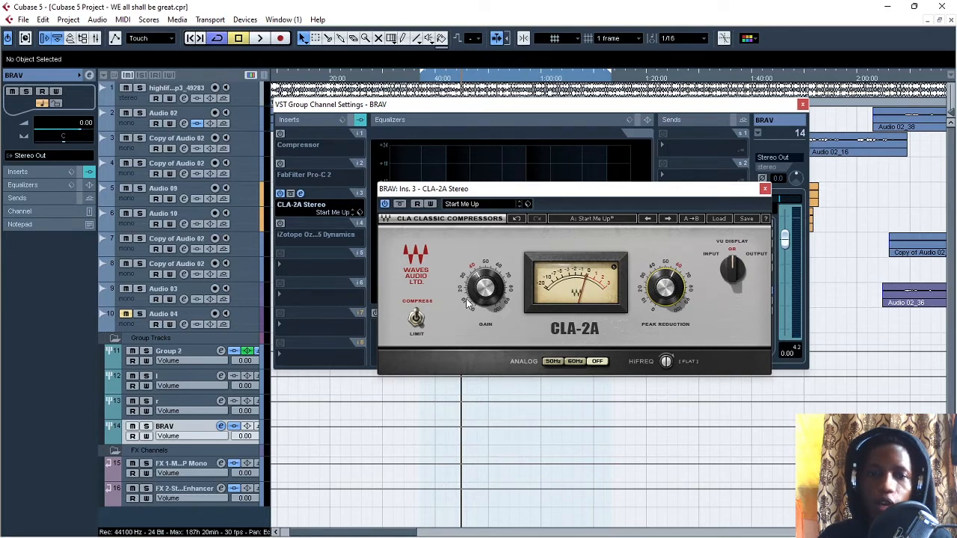
Step: Raise the CLA-2A gain to about 50 while the loop plays
mouse_move(490, 292)
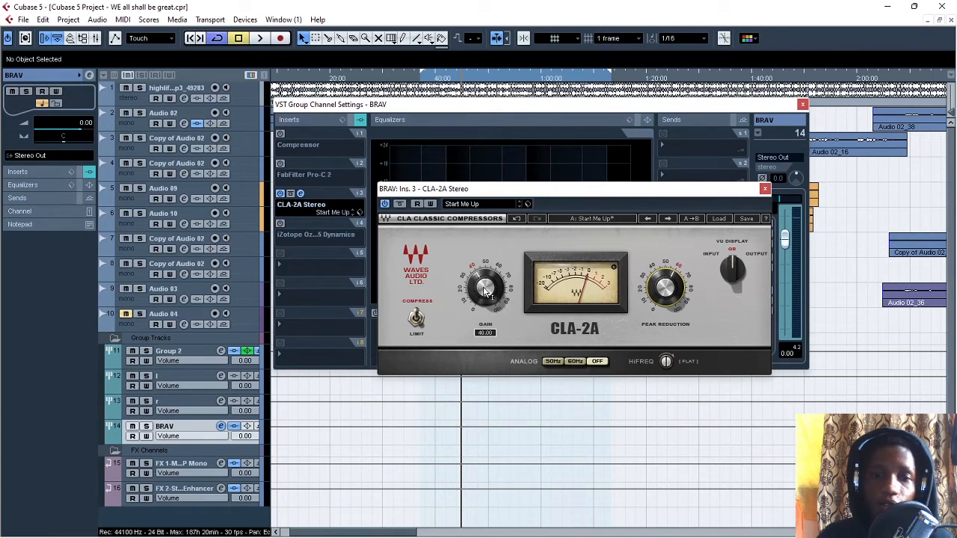
key(space)
drag(485, 289, 485, 274)
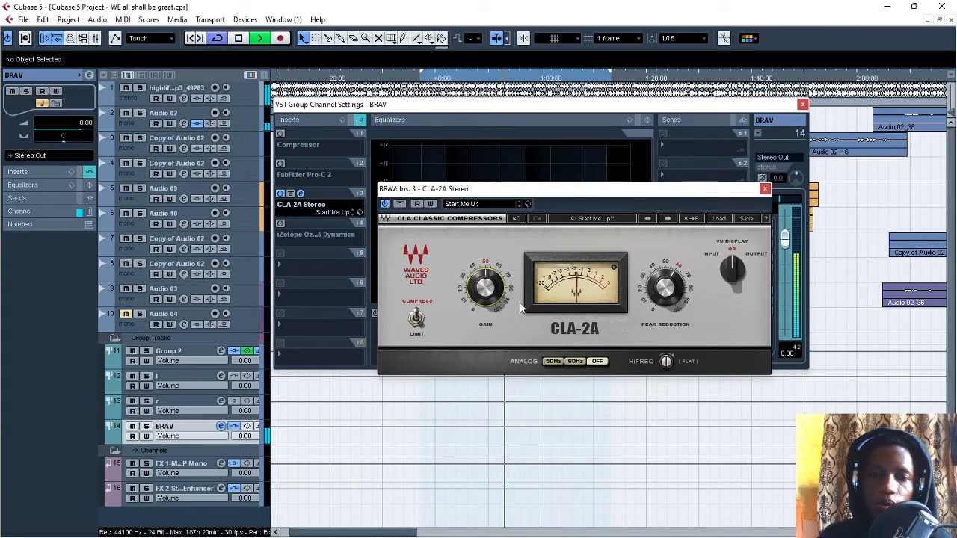
key(space)
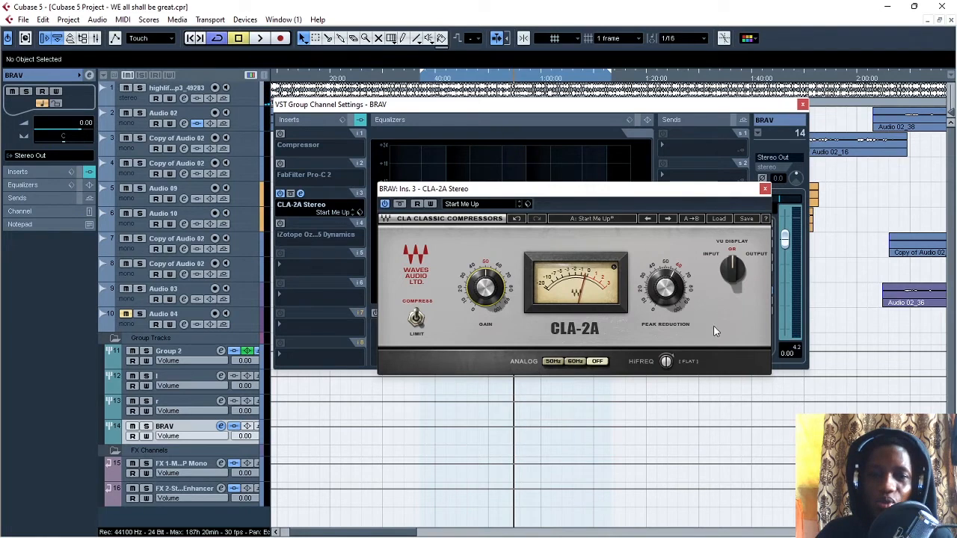
Step: Compare the CLA-2A's output and input levels on the VU display during playback, and return the display to GR
click(740, 273)
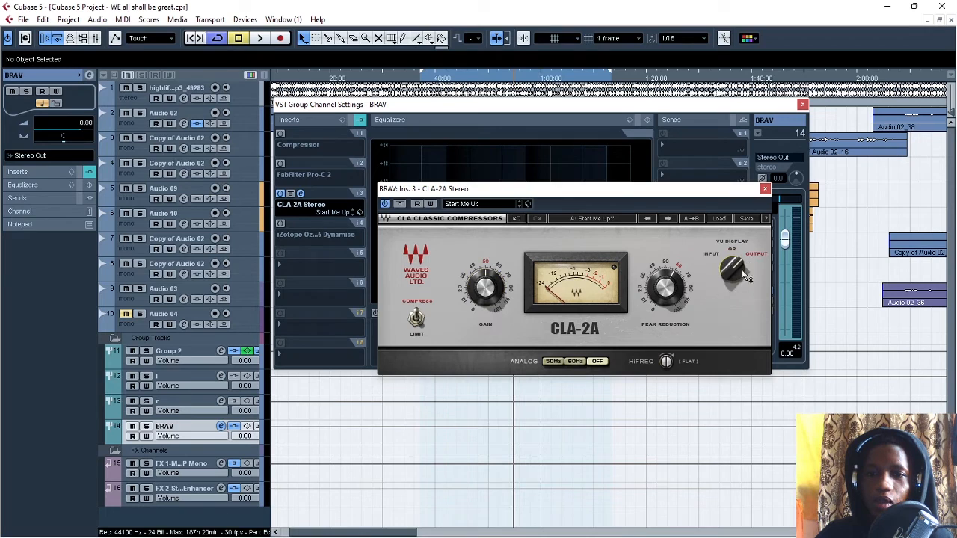
key(space)
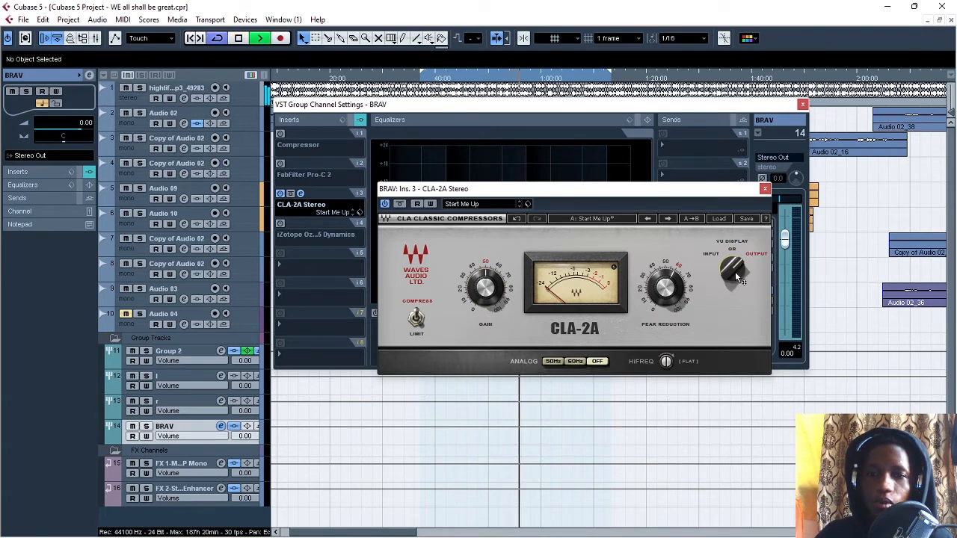
key(space)
click(734, 276)
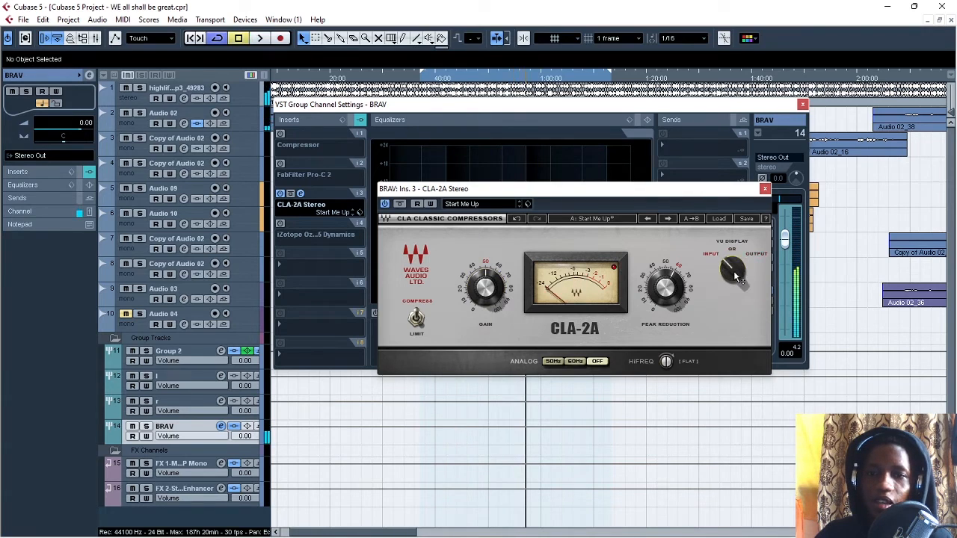
key(space)
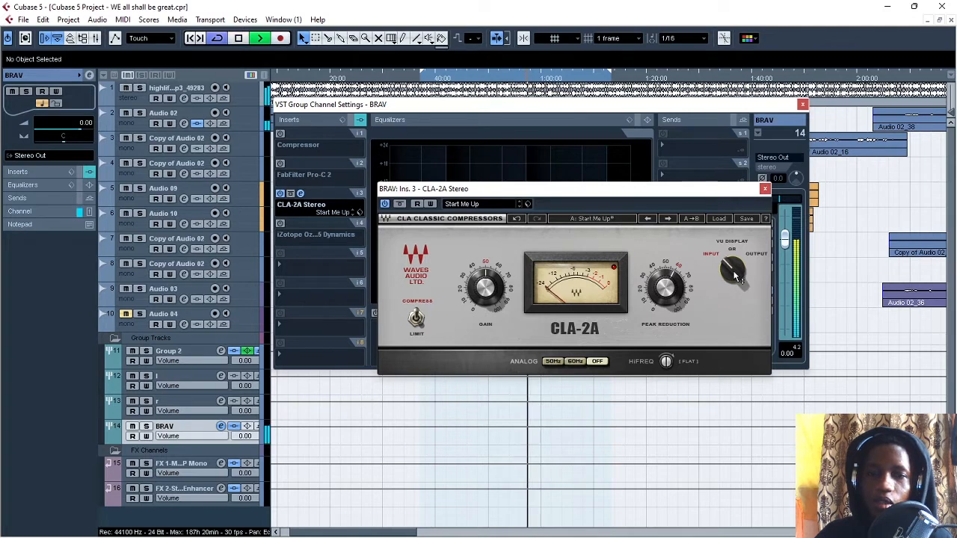
click(735, 266)
key(space)
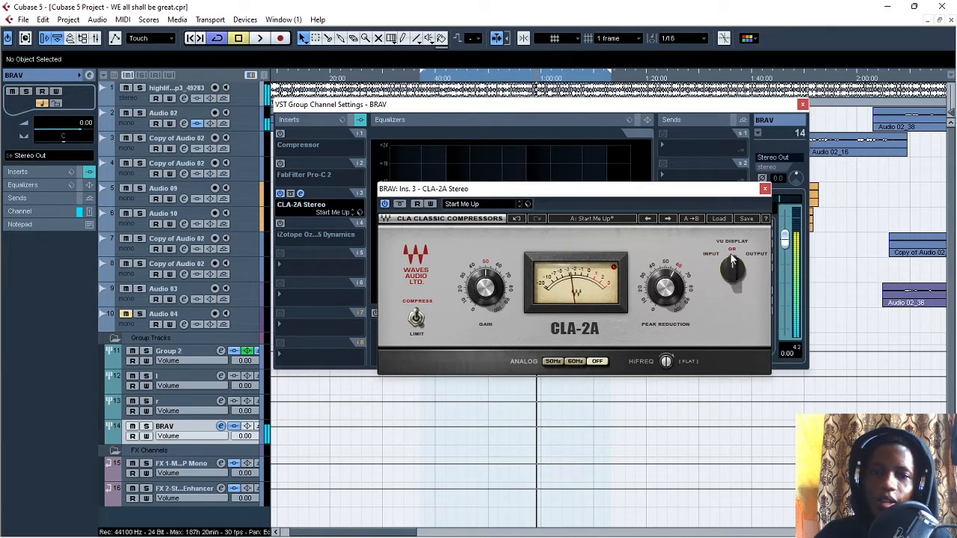
key(space)
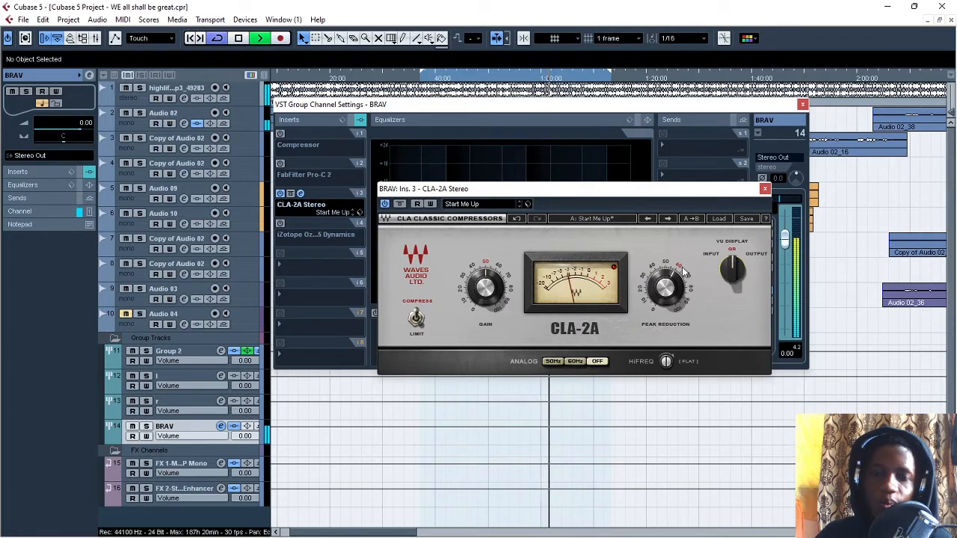
key(space)
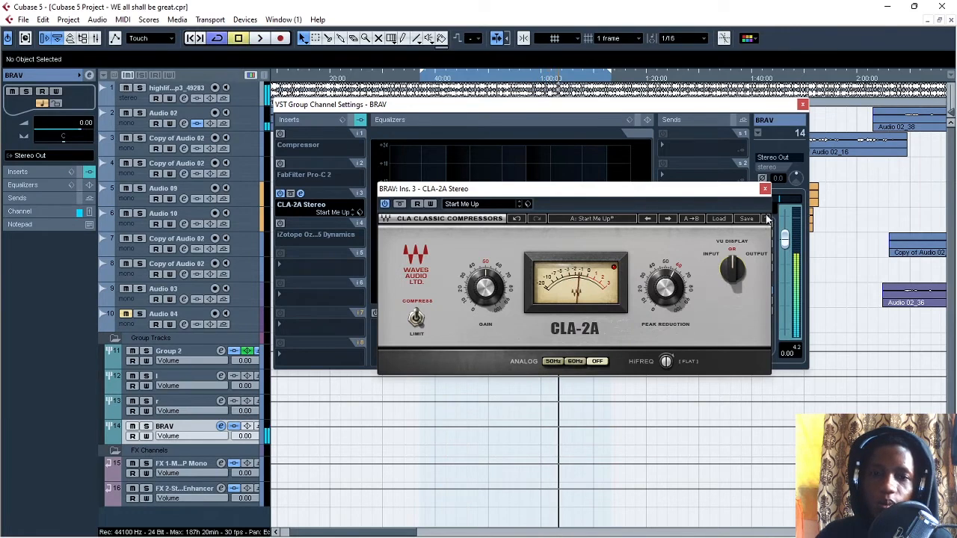
Step: Close and deactivate CLA-2A Stereo, activate the iZotope Ozone 5 Dynamics insert, and open its editor
click(764, 188)
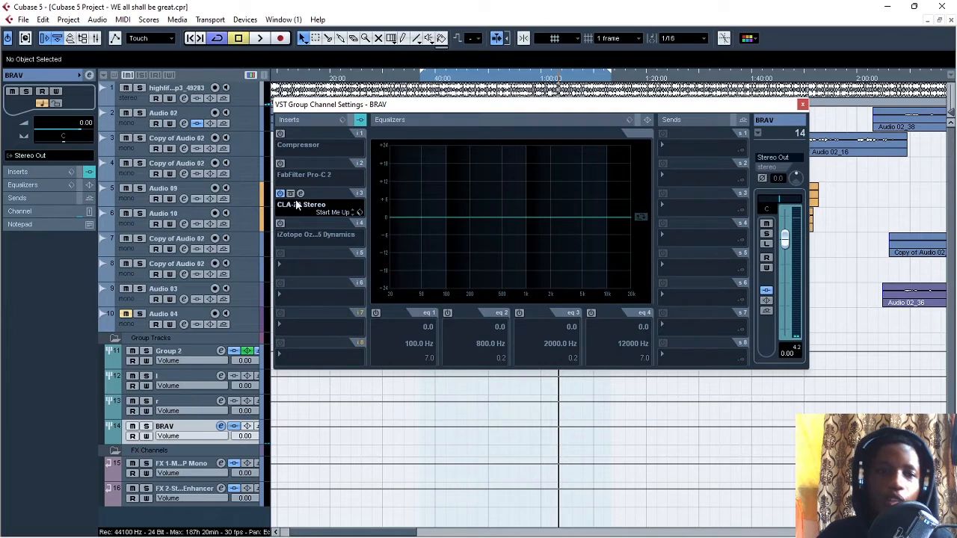
click(280, 194)
click(281, 224)
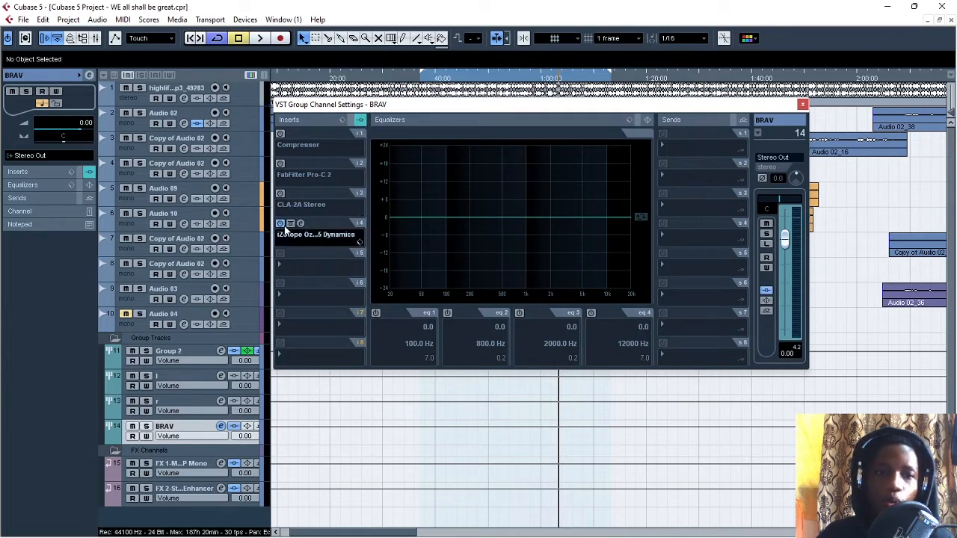
key(KP_2)
click(301, 224)
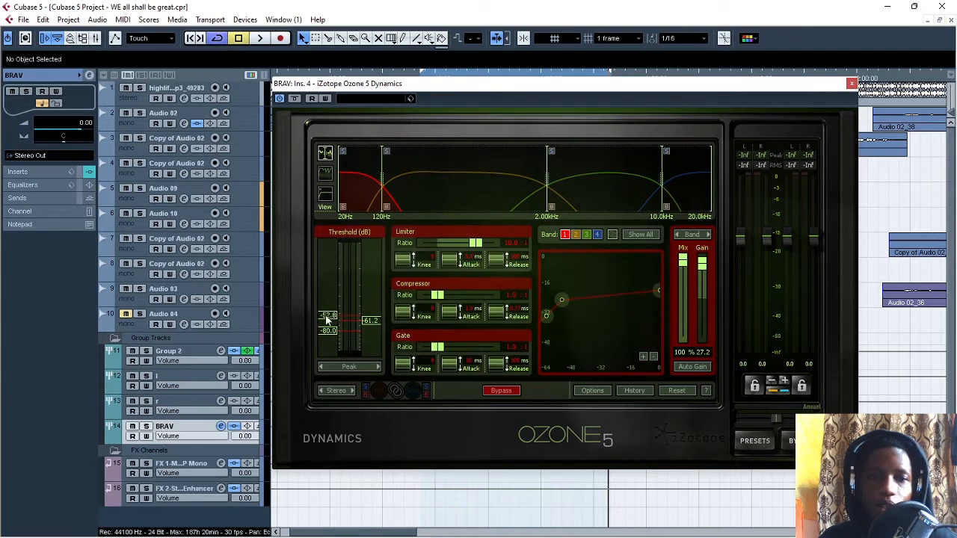
Step: Set band 1's limiter threshold to -8.3 dB and its gain to 19.7 in Ozone 5 Dynamics
drag(326, 315, 324, 201)
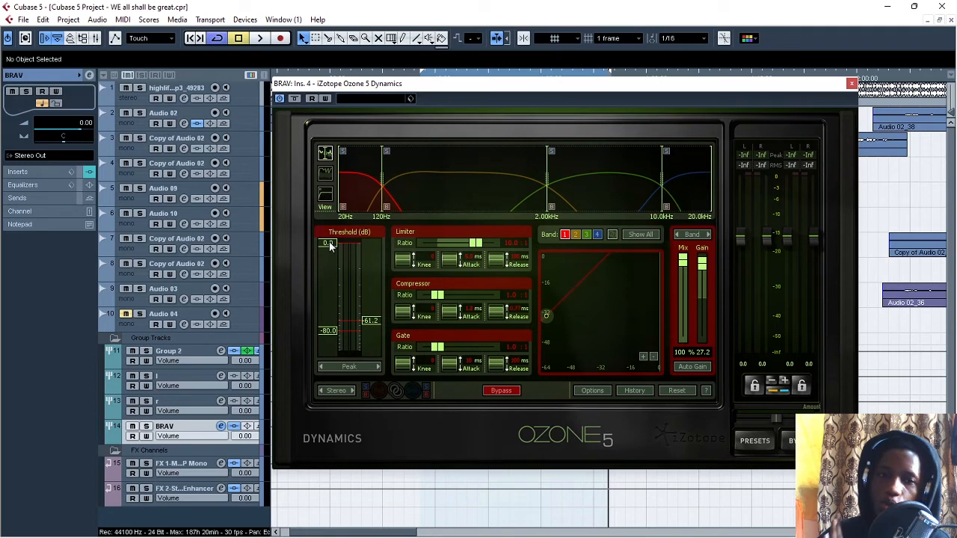
drag(329, 241, 358, 285)
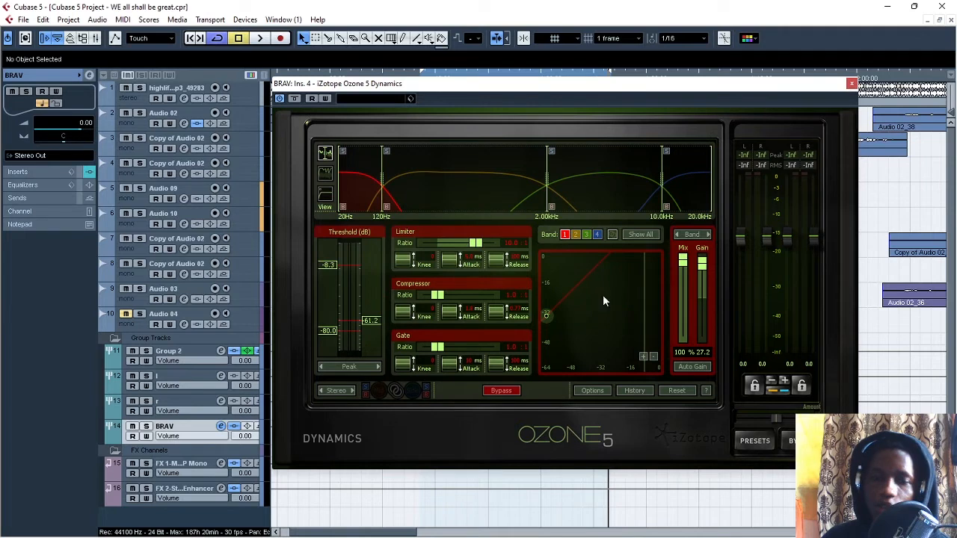
drag(703, 270, 707, 279)
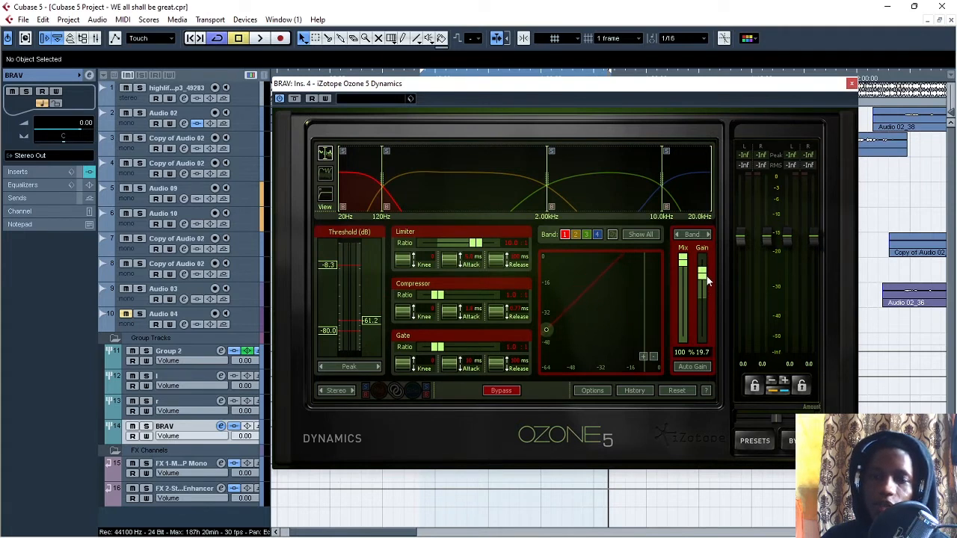
Step: Close and deactivate Ozone 5 Dynamics, reactivate the stock Compressor on BRAV, and open its editor
click(851, 83)
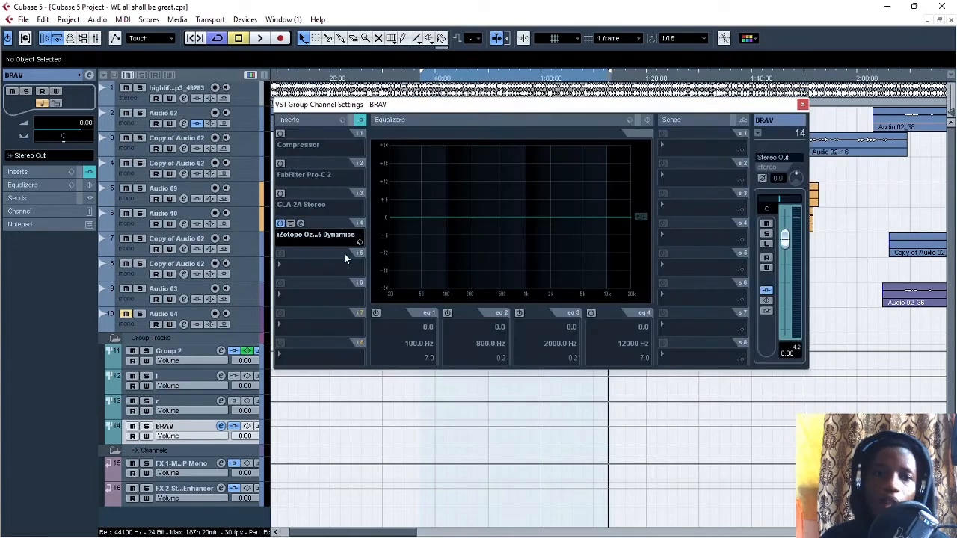
click(280, 224)
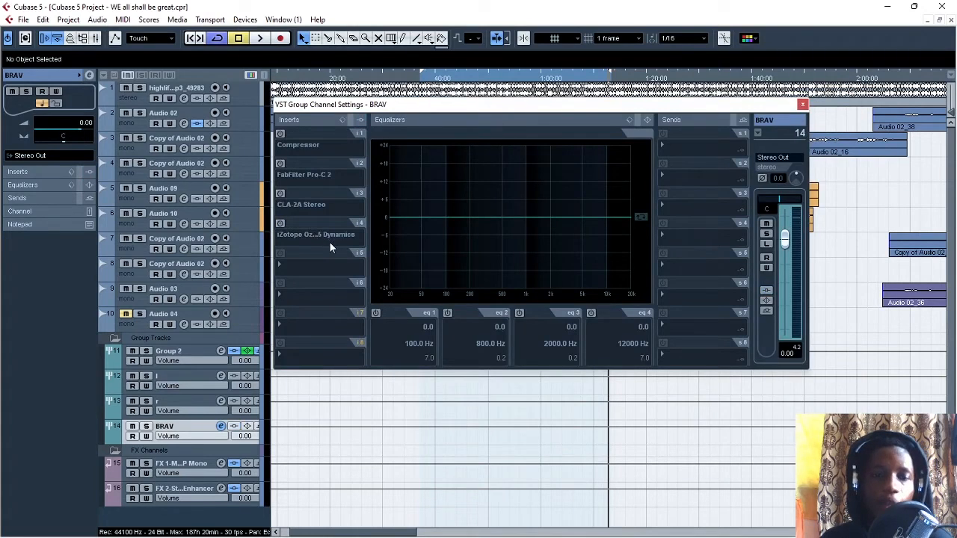
click(280, 133)
click(301, 133)
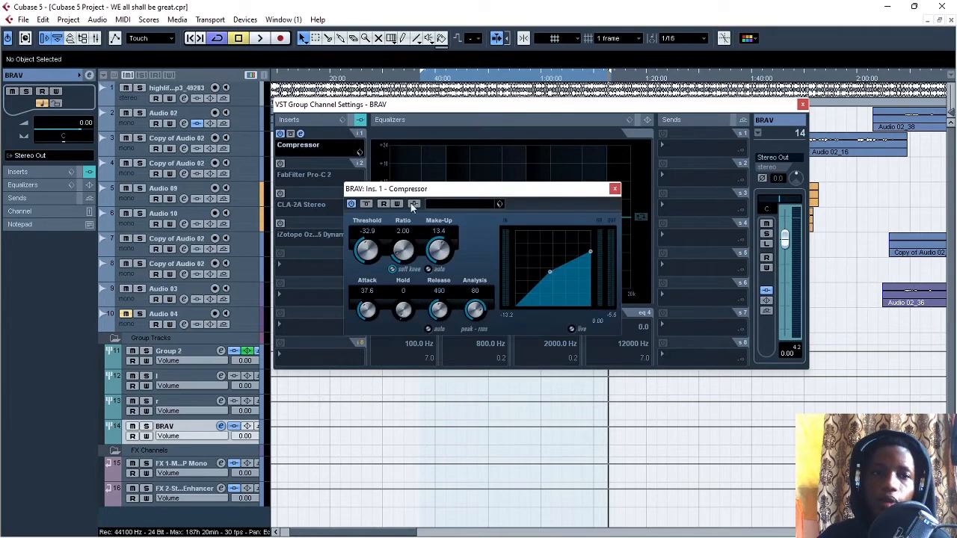
drag(442, 193, 511, 211)
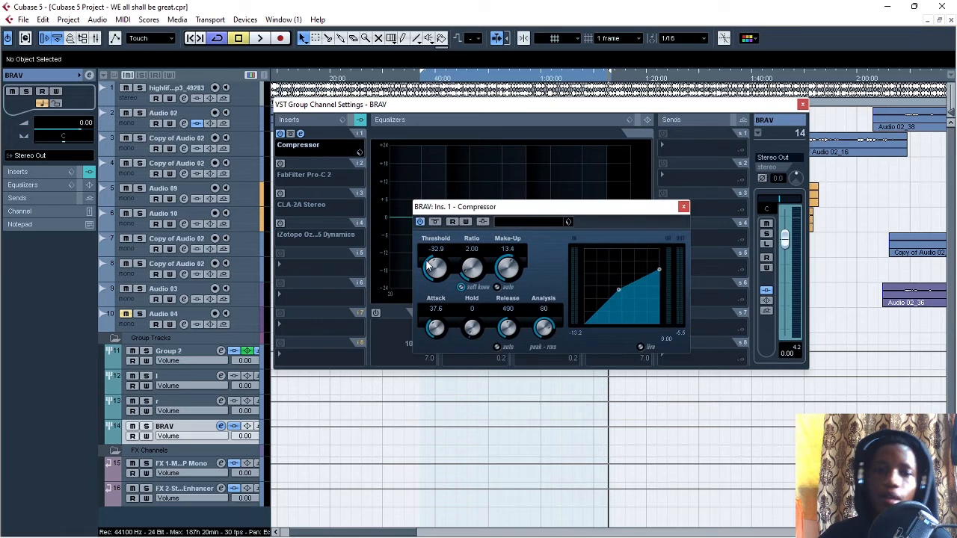